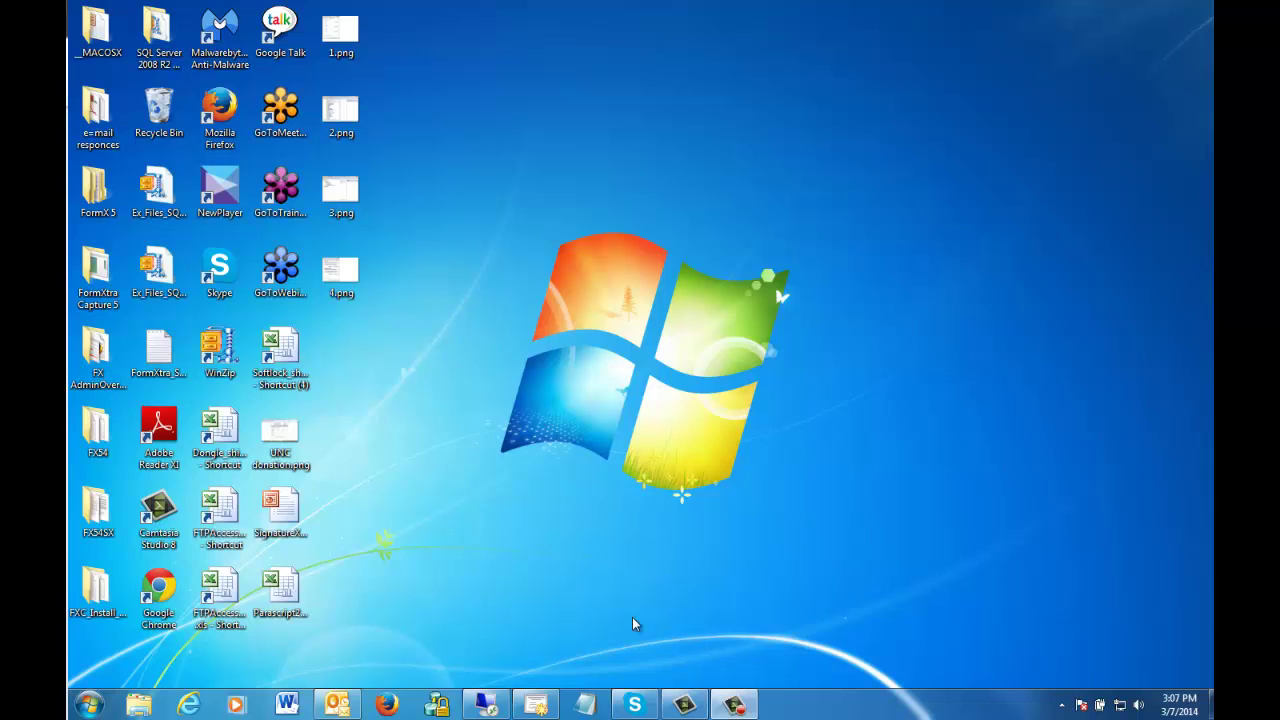
Launch the Component Services console by running dcomcnfg.
left_click(90, 706)
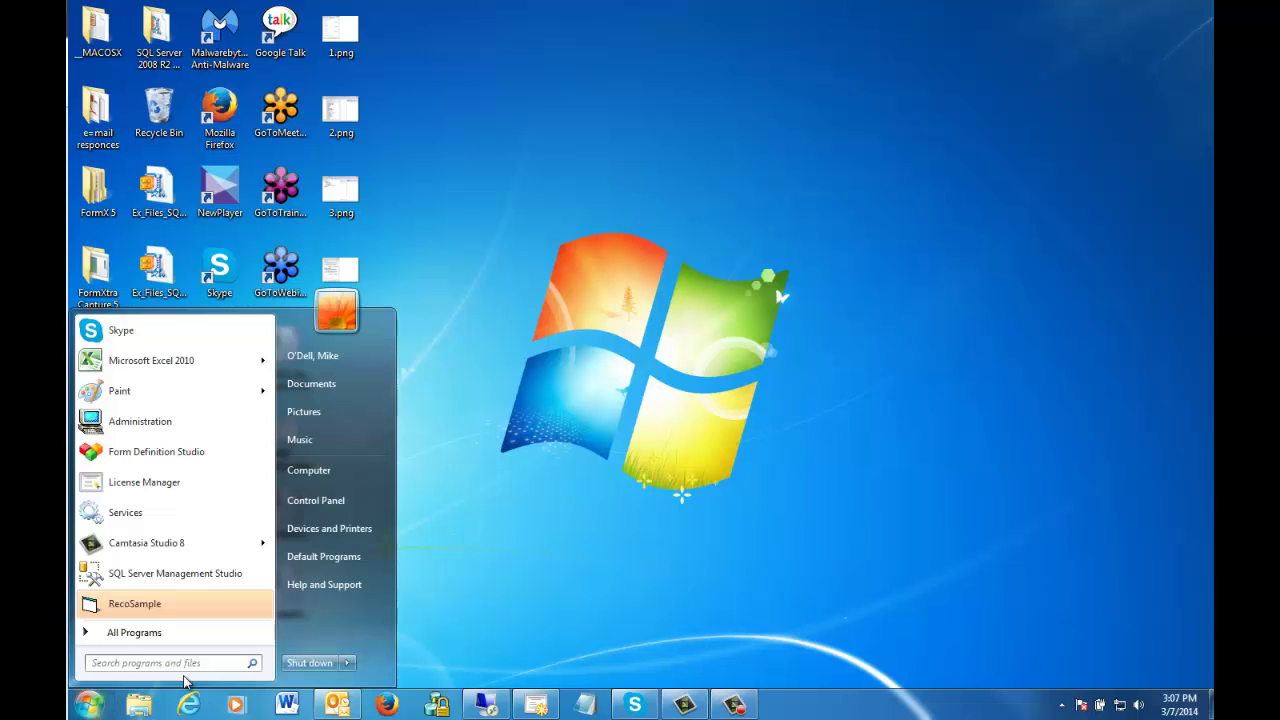
type("dcomc")
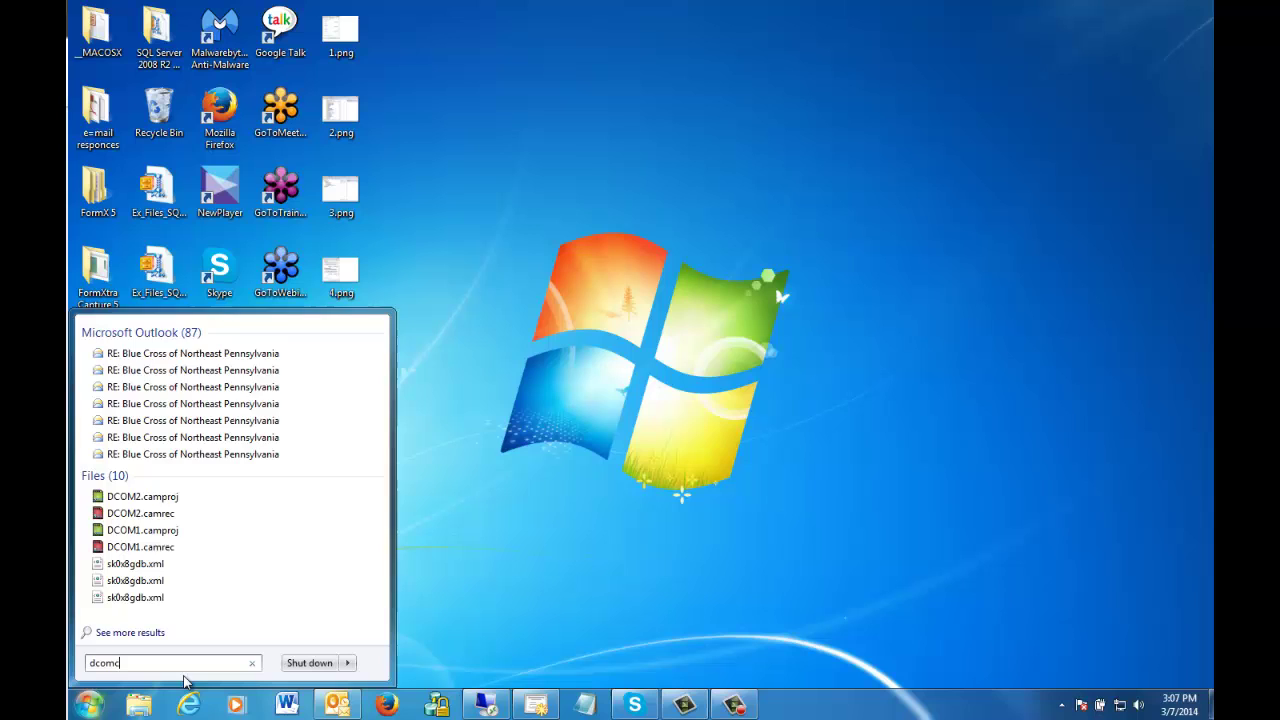
type("nfg")
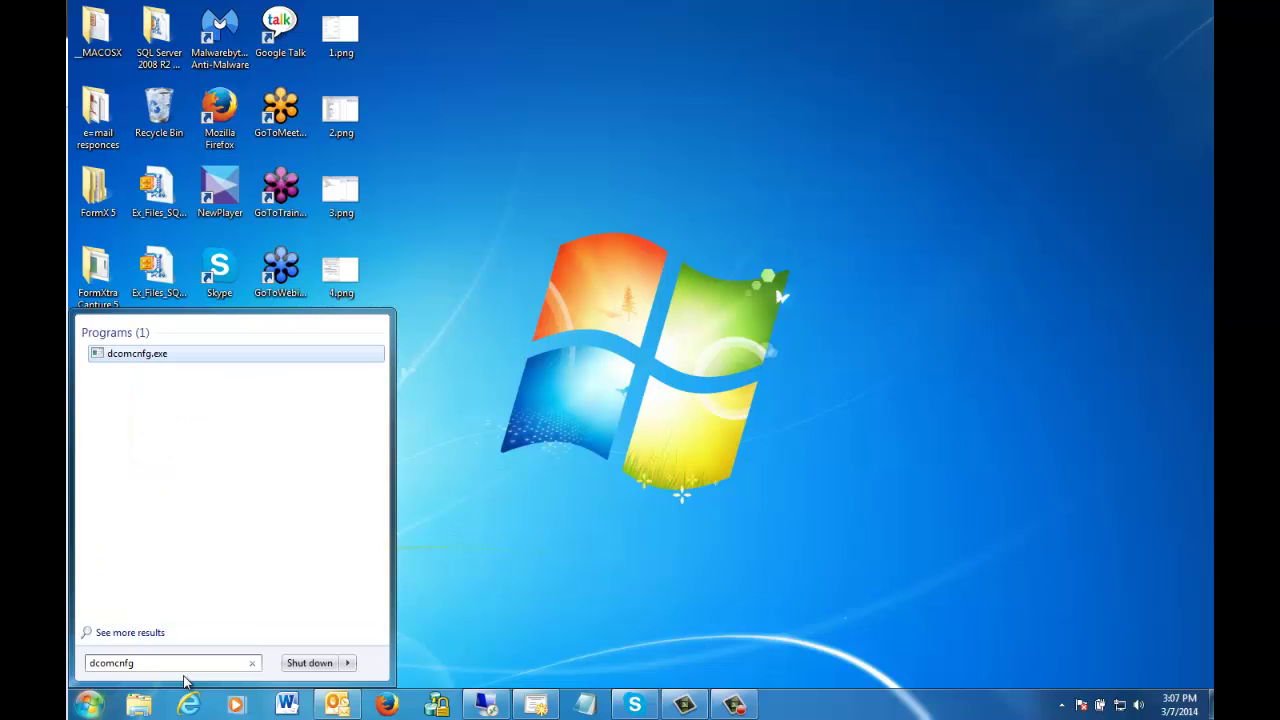
key("Return")
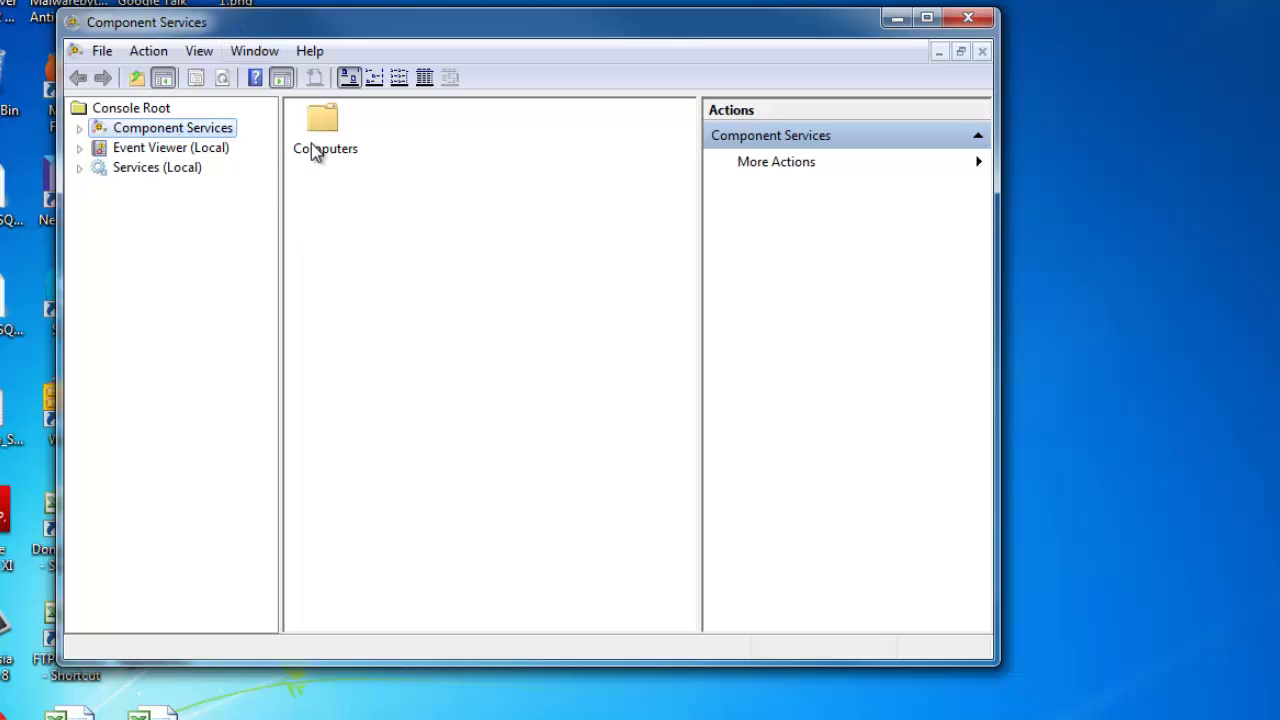
Open the COM Security settings in the properties of My Computer under Computers.
double_click(325, 122)
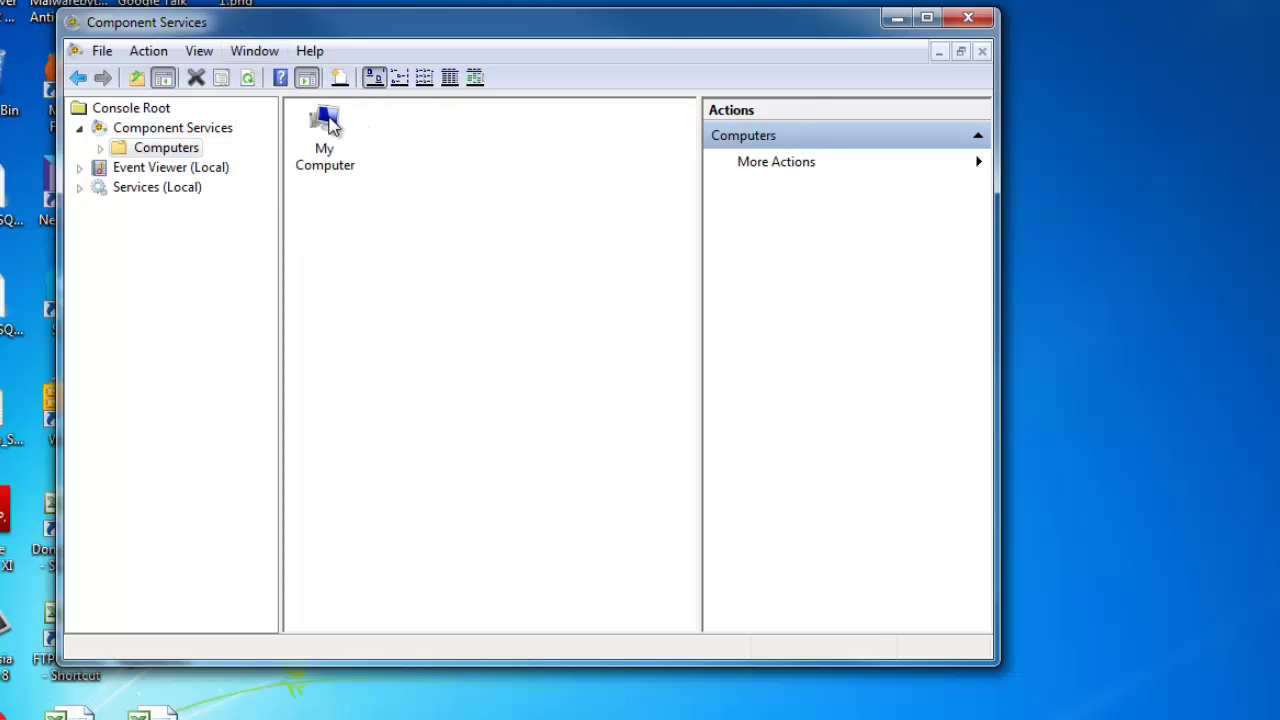
right_click(330, 120)
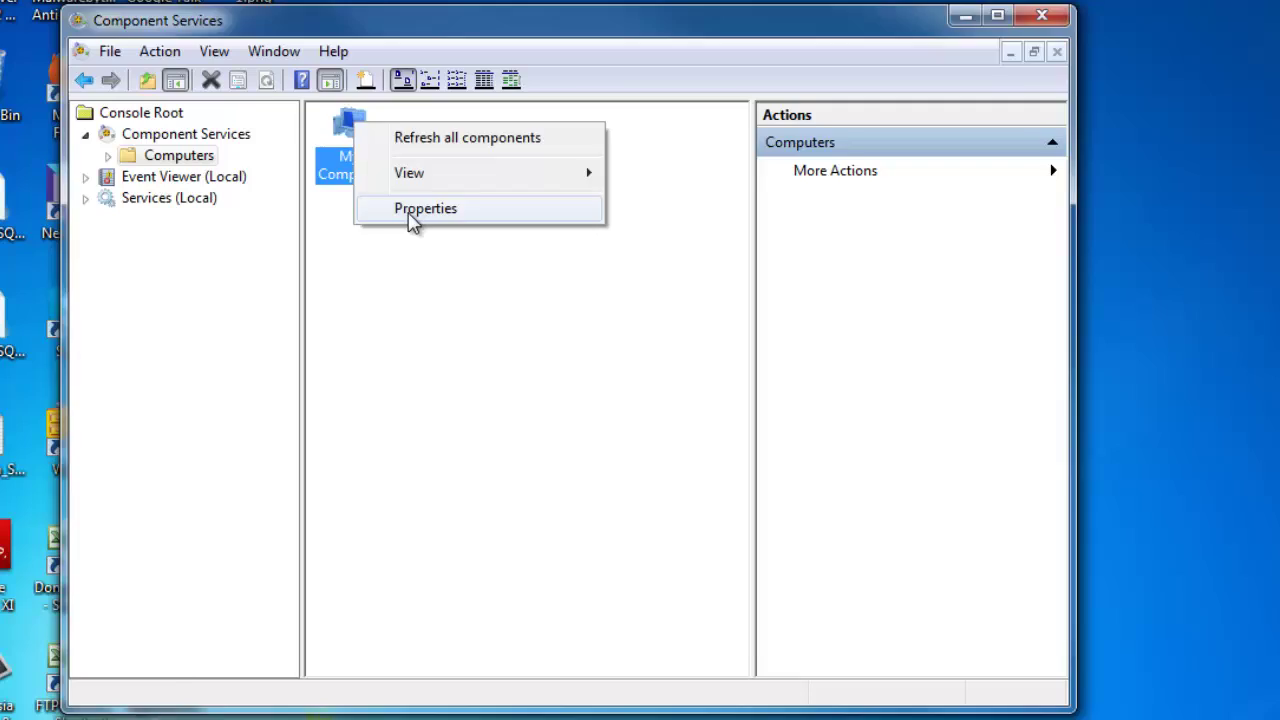
left_click(380, 197)
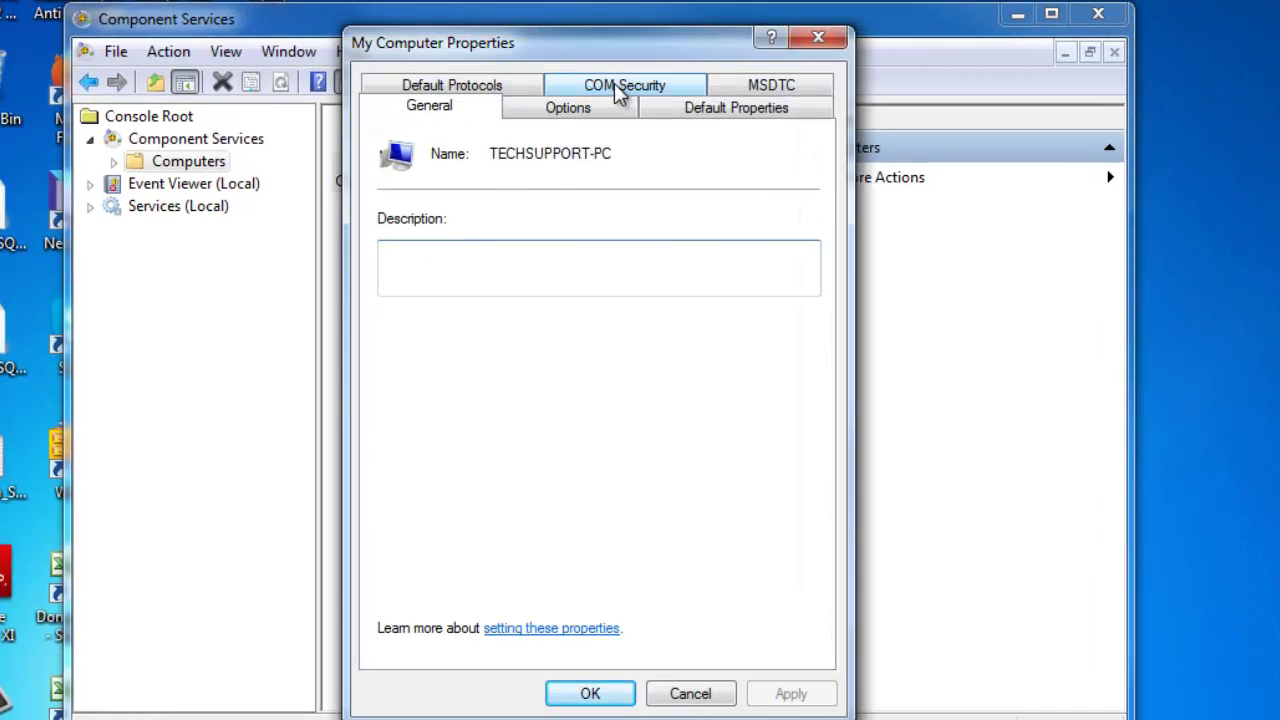
left_click(614, 83)
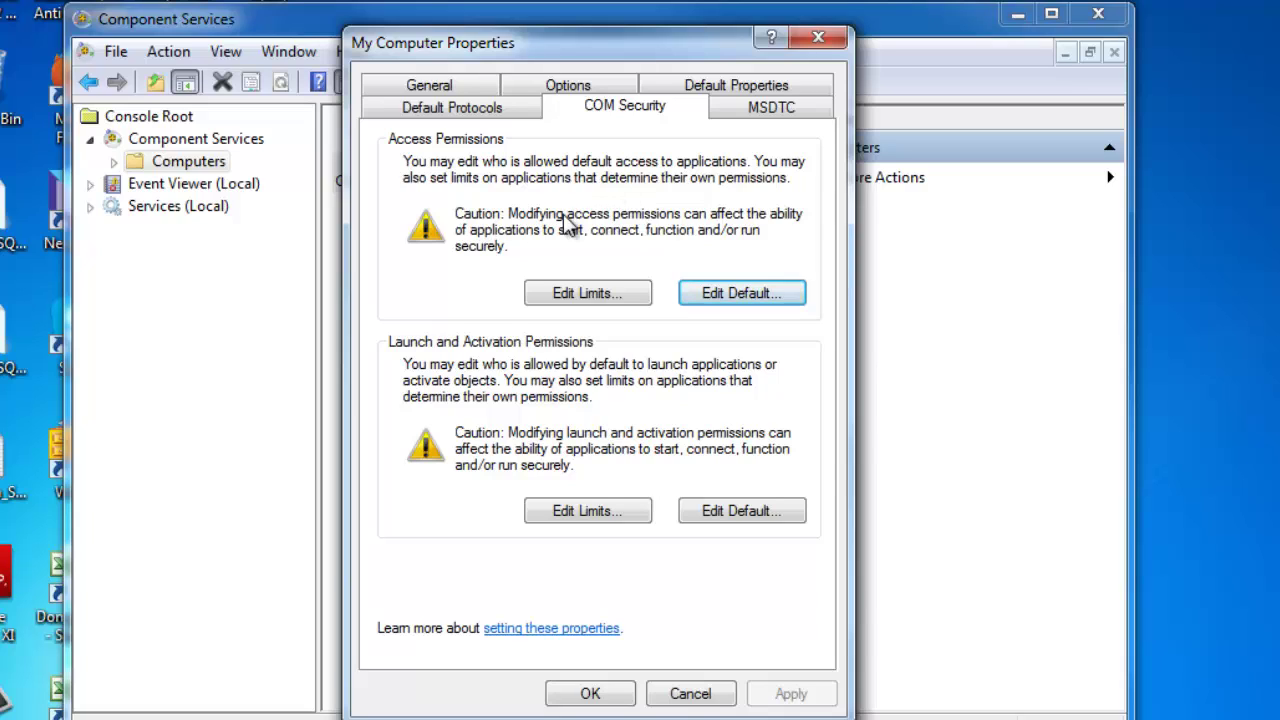
In the Access Permissions limits, allow Remote Access for ANONYMOUS LOGON.
left_click(590, 293)
left_click(519, 321)
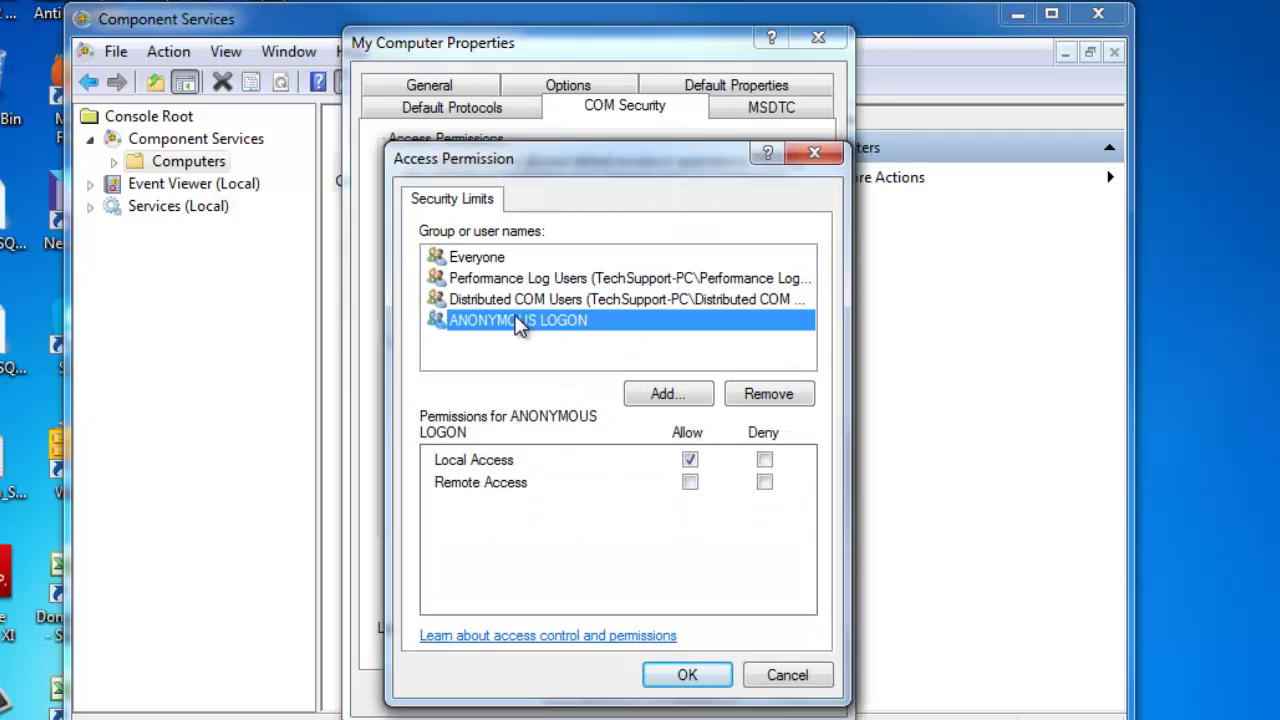
left_click(690, 483)
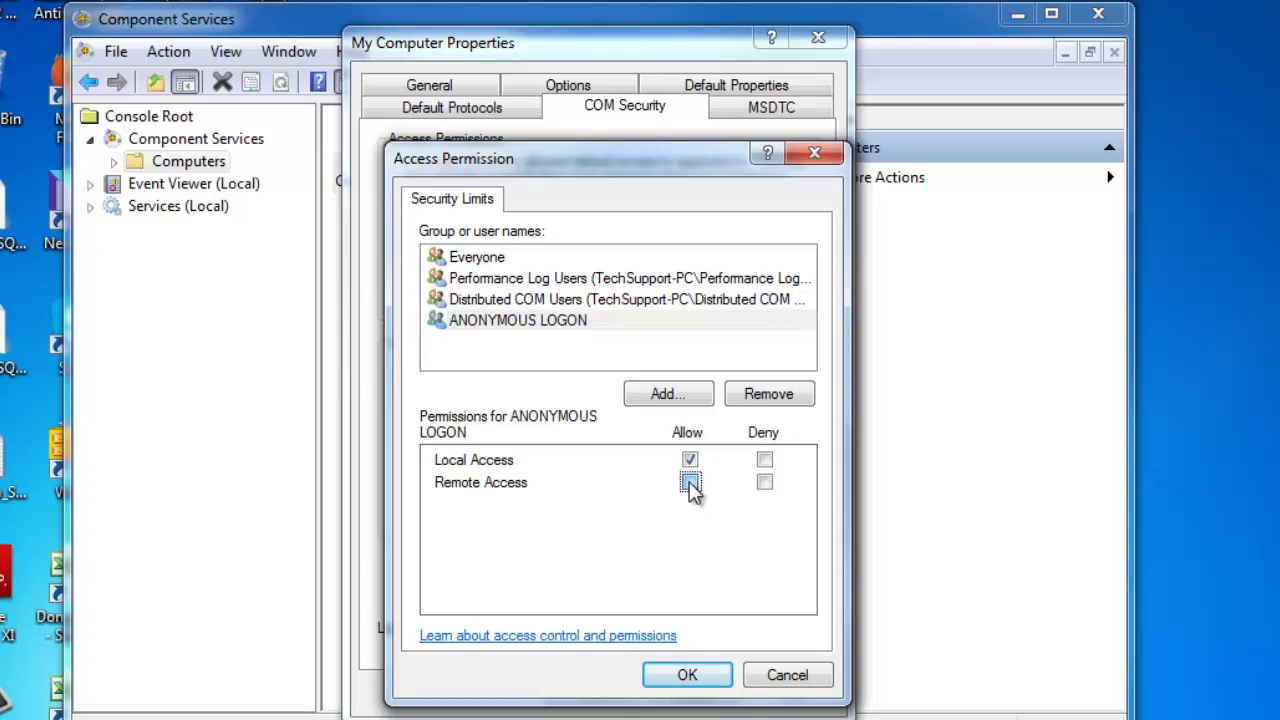
left_click(687, 677)
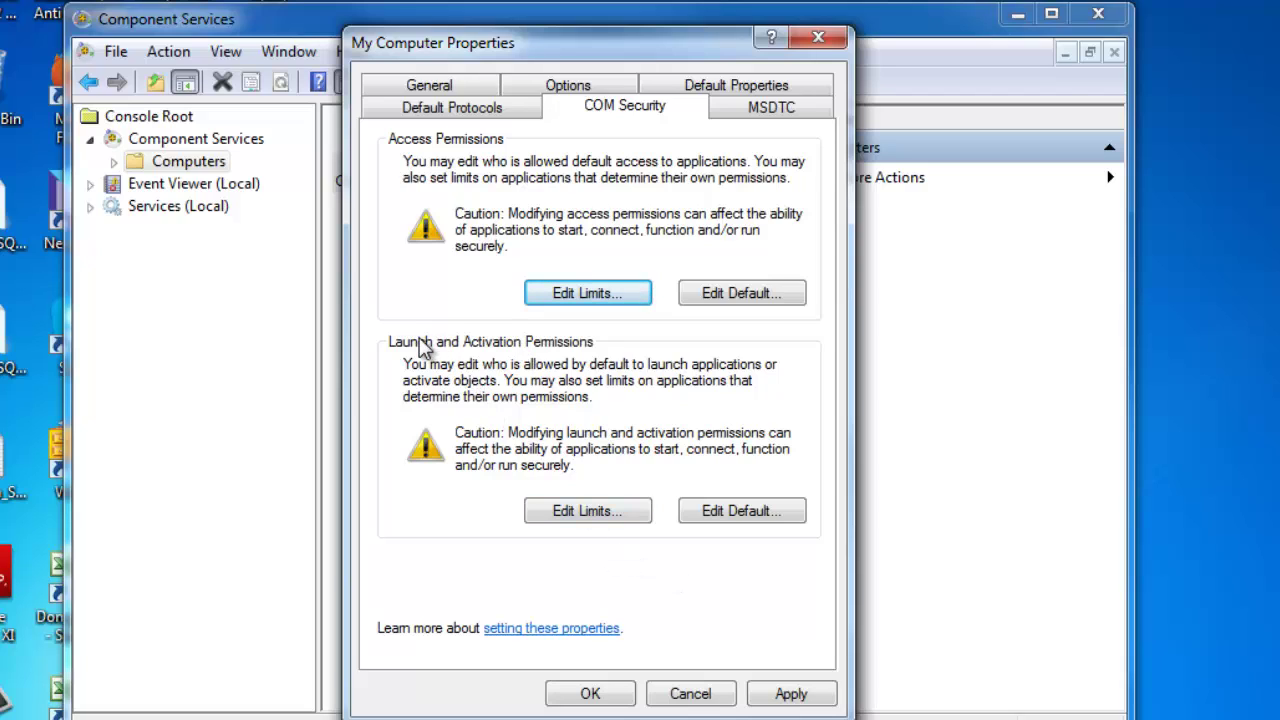
Add ANONYMOUS LOGON to the Launch and Activation Permissions limits by looking up "ano" and choosing it from the matches.
left_click(583, 512)
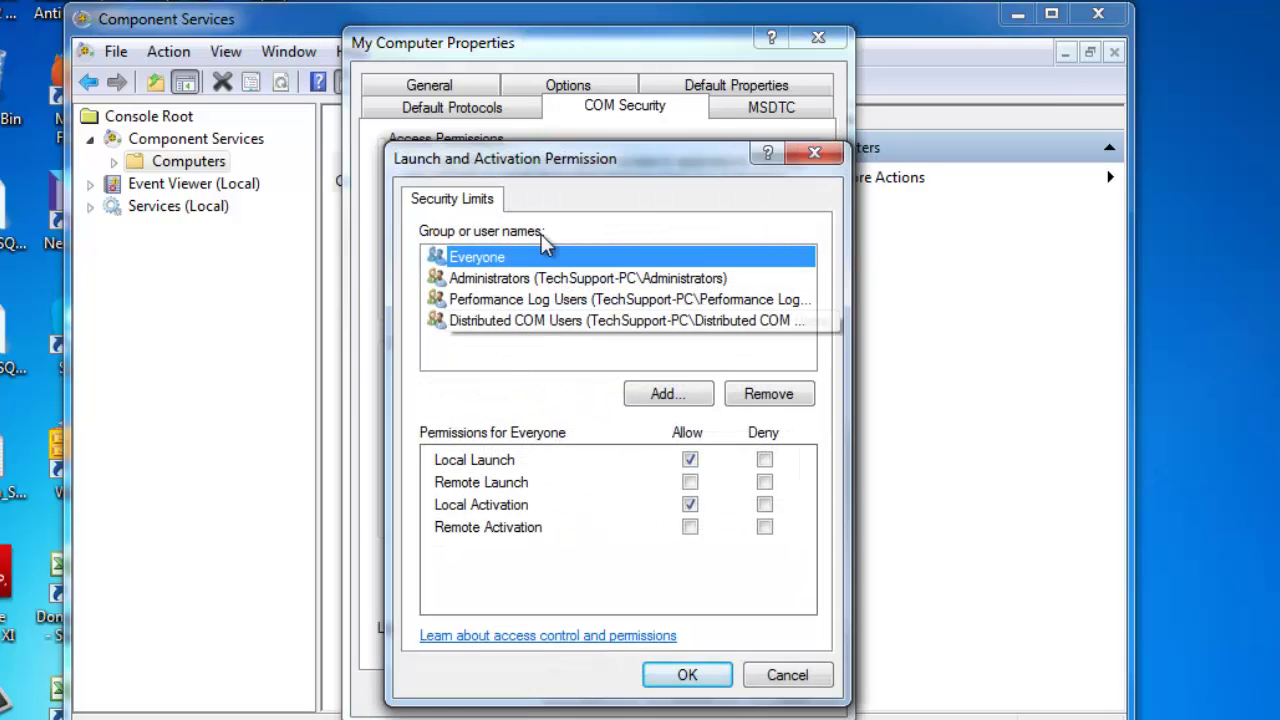
left_click(639, 393)
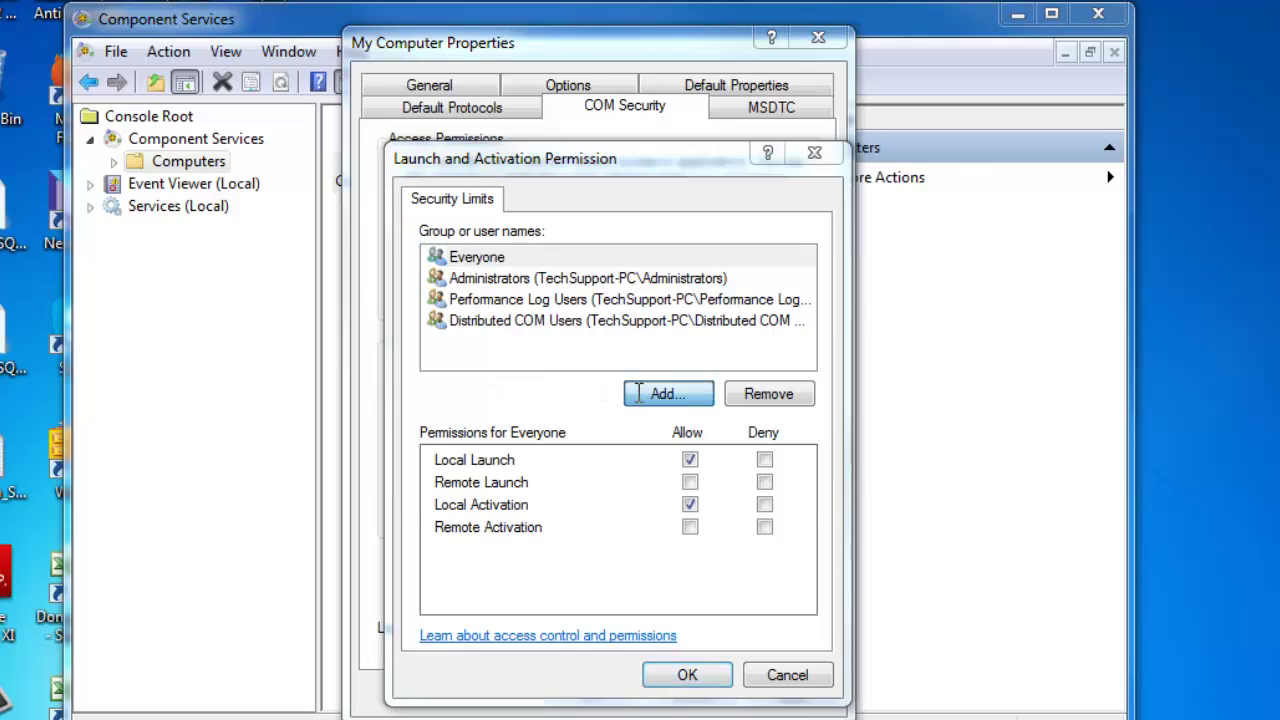
type("ano")
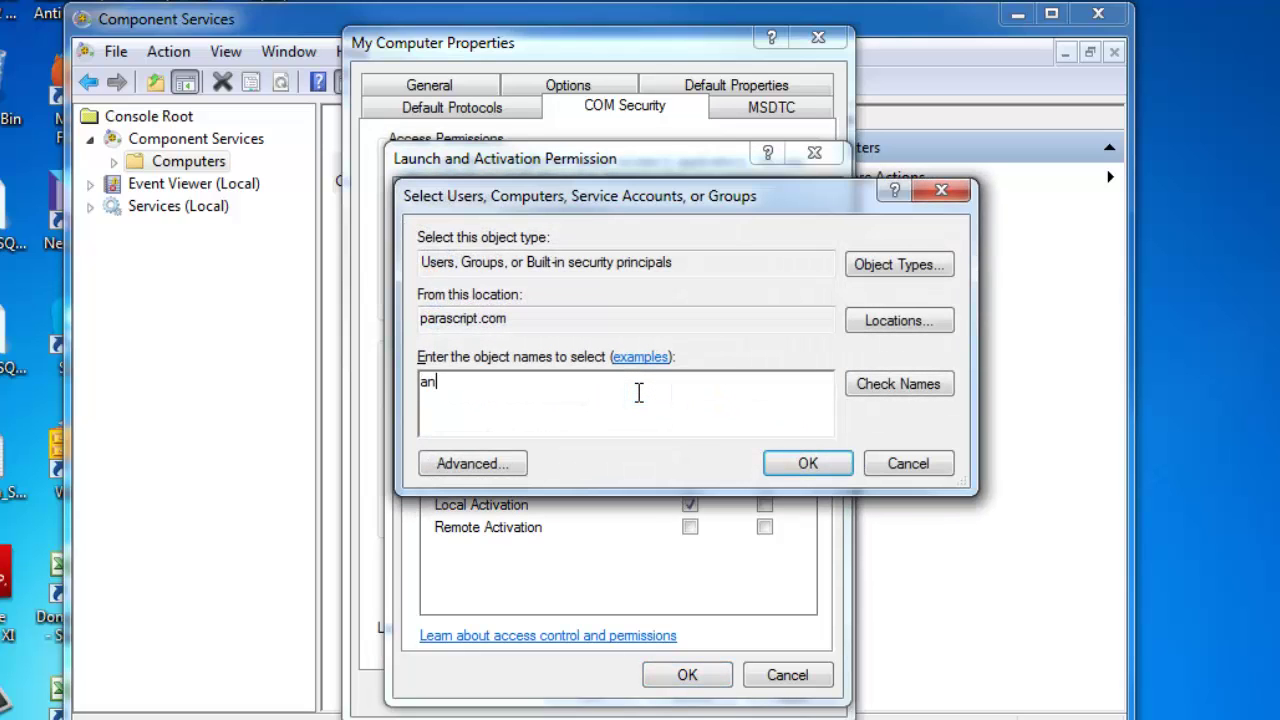
left_click(803, 463)
left_click(520, 392)
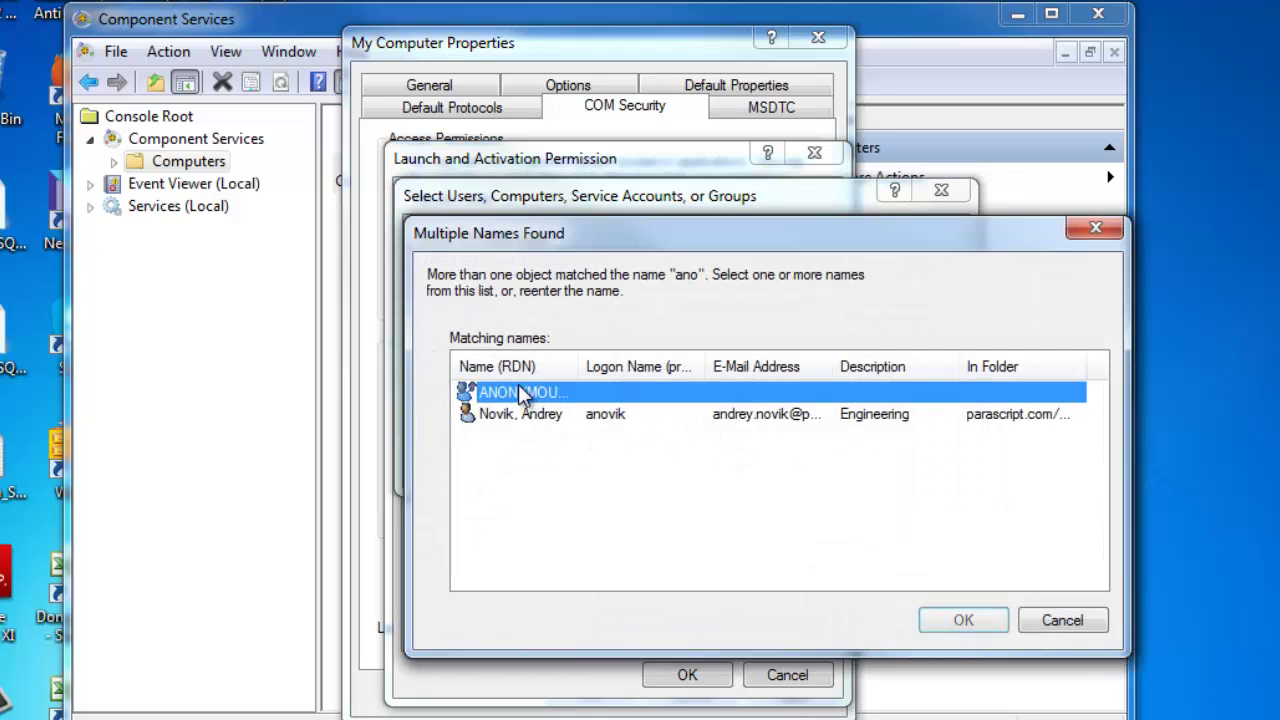
left_click(963, 620)
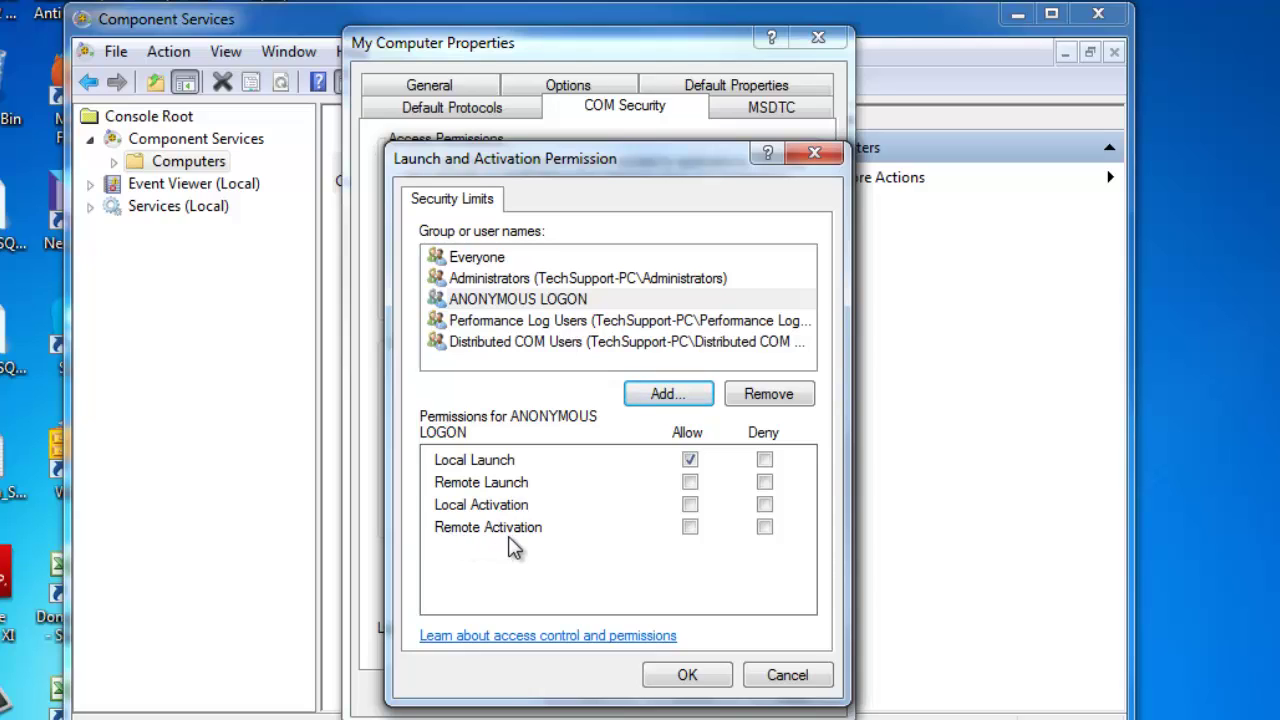
Allow Remote Launch, Local Activation and Remote Activation for ANONYMOUS LOGON, then apply the changes and close the My Computer properties.
left_click(690, 483)
left_click(690, 505)
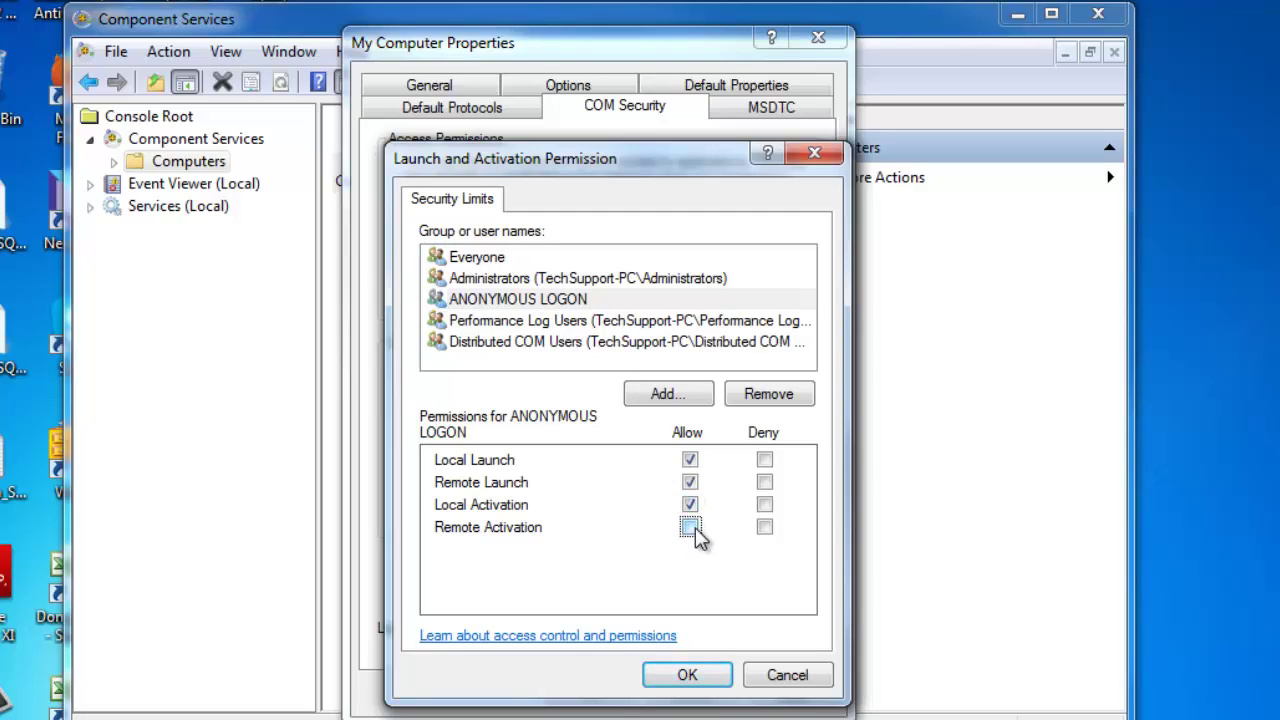
left_click(690, 527)
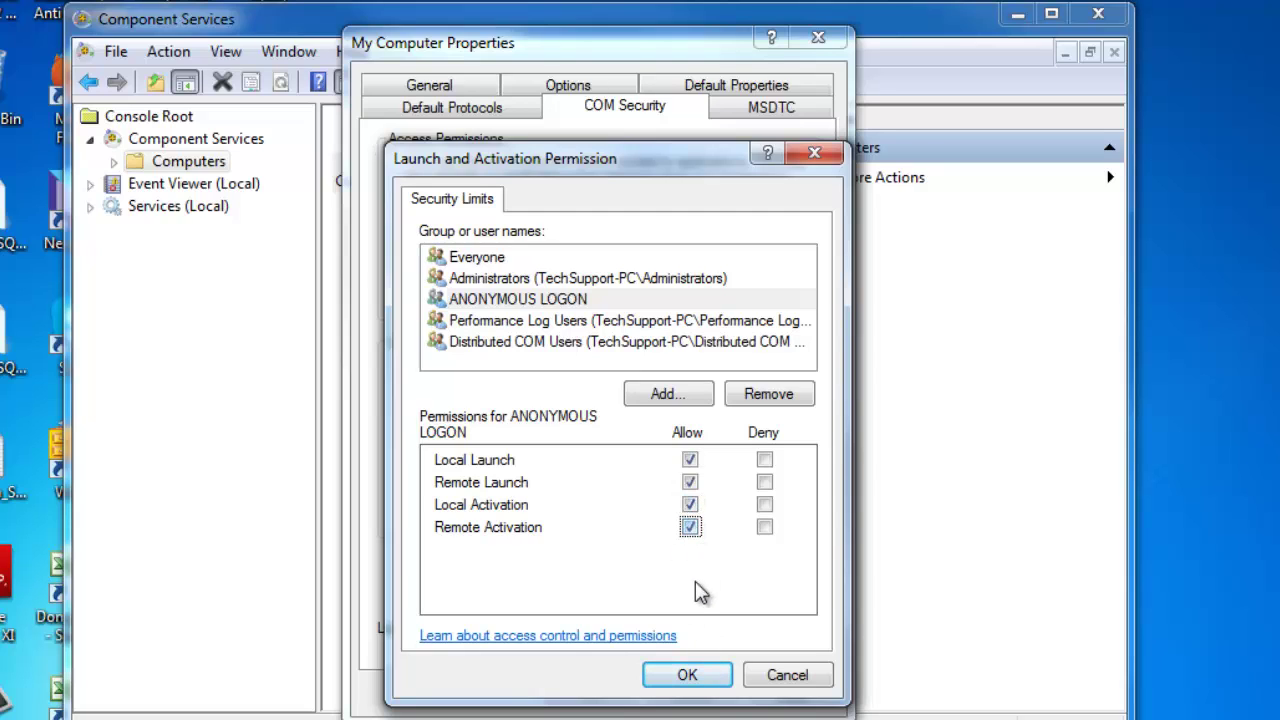
left_click(686, 674)
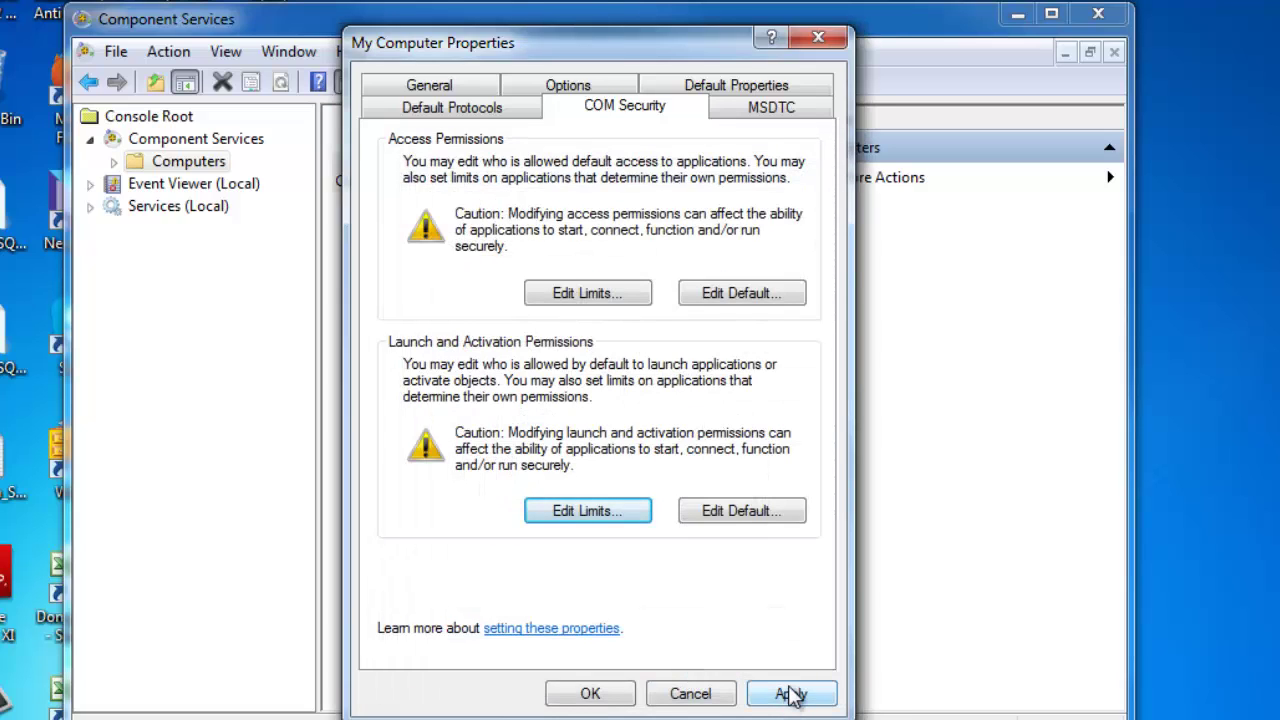
left_click(790, 693)
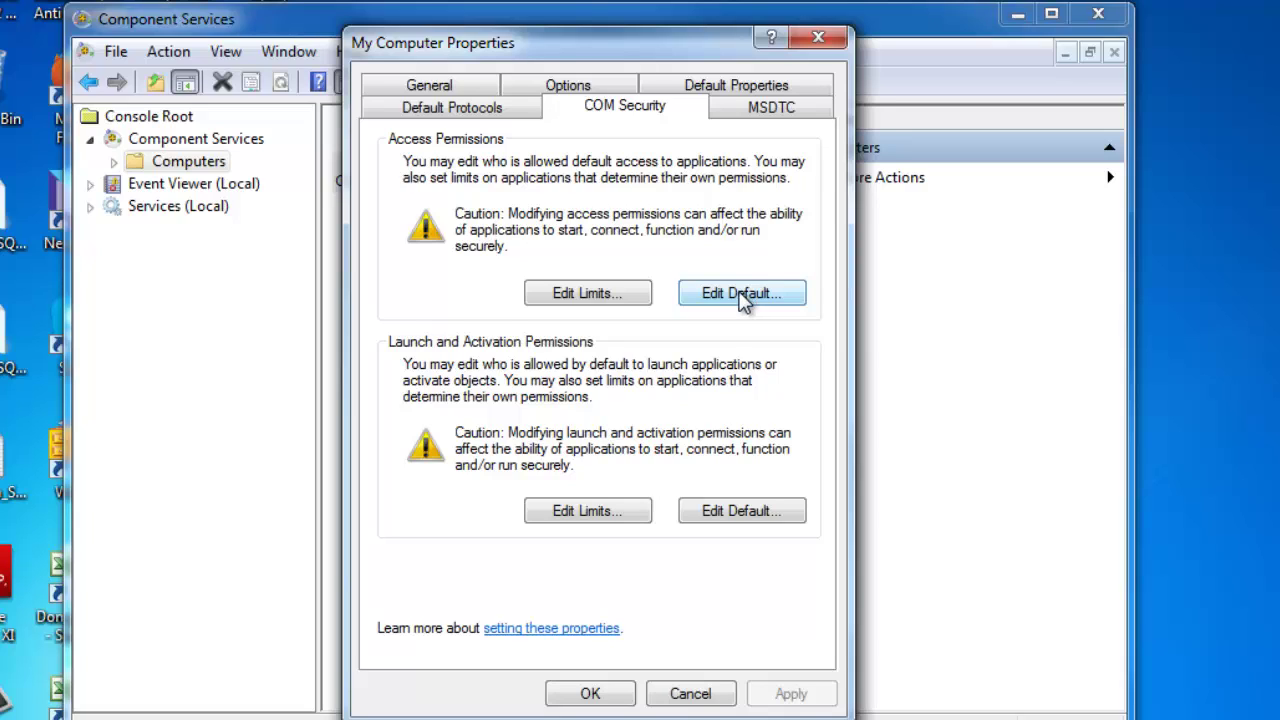
left_click(588, 694)
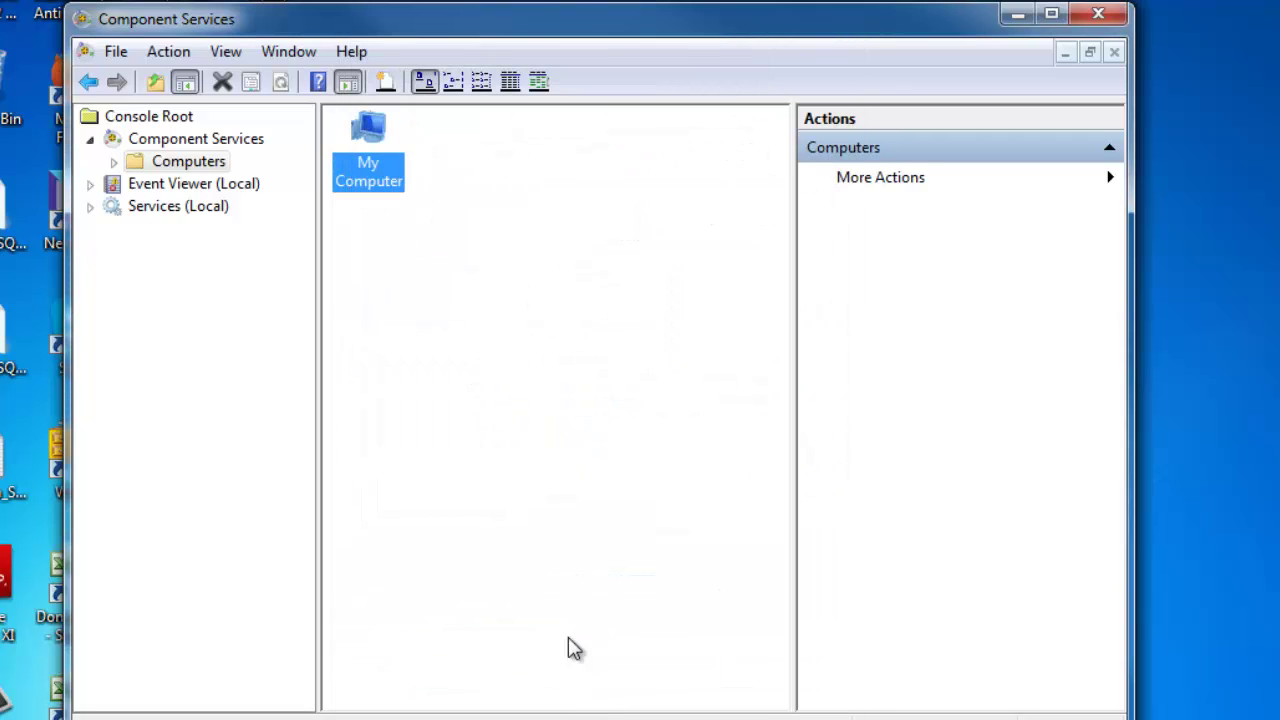
Restart the Parascript SoftLock Server service in the local services list.
left_click(176, 207)
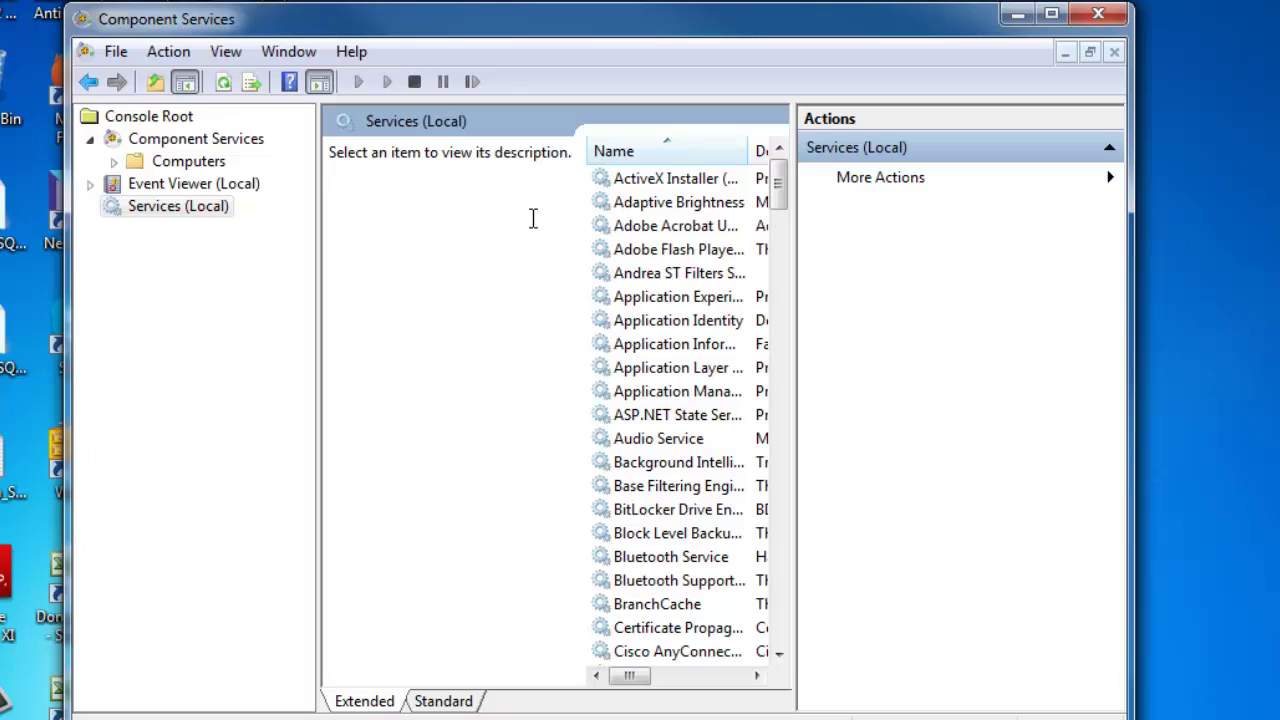
left_click(676, 208)
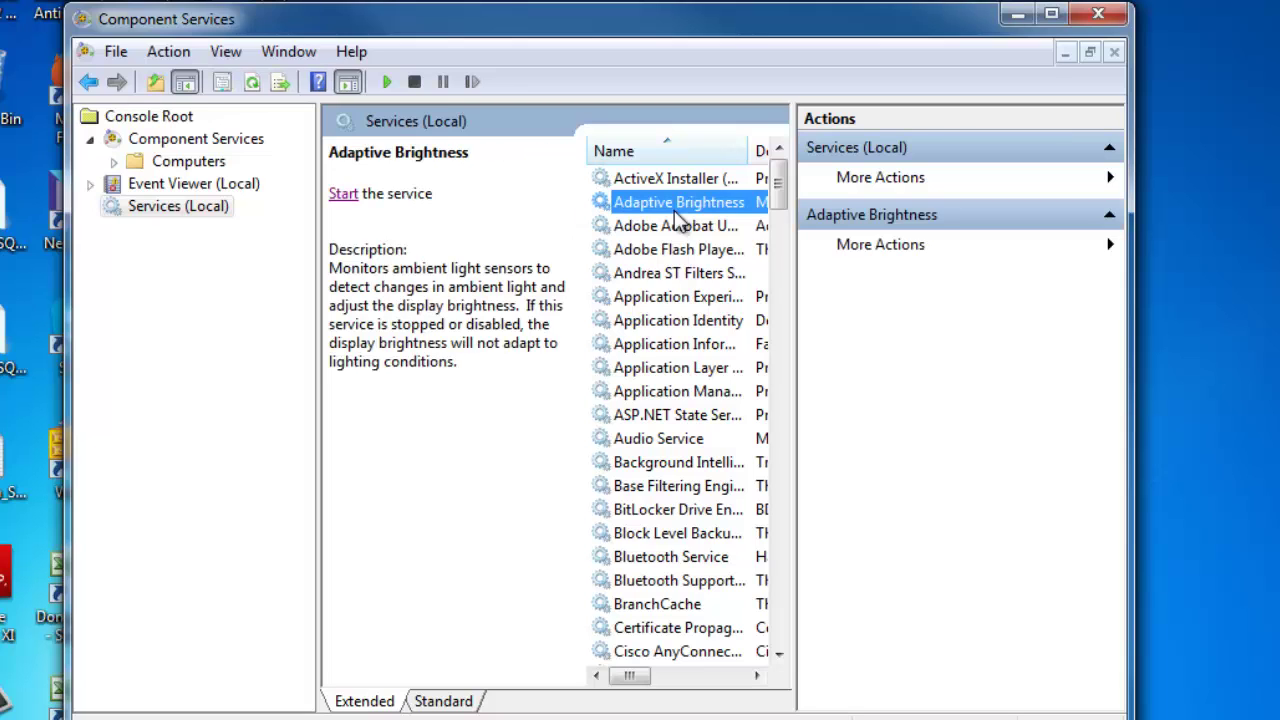
key("p")
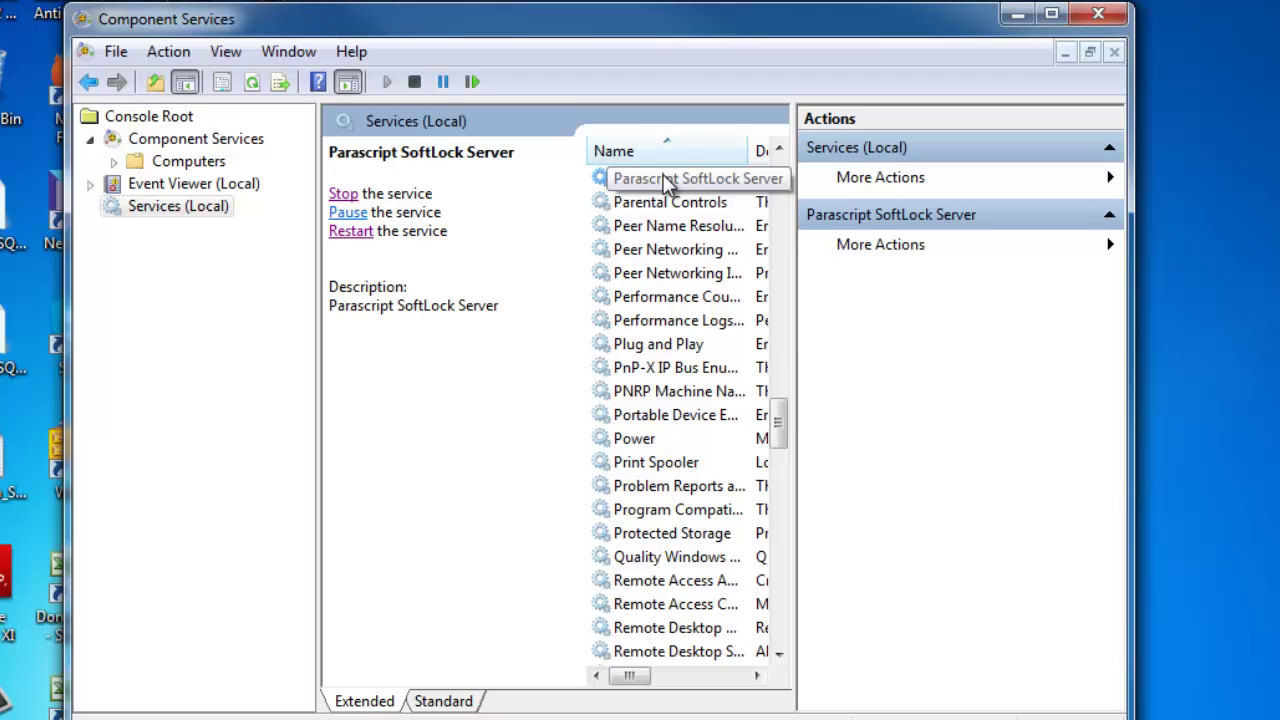
left_click(352, 233)
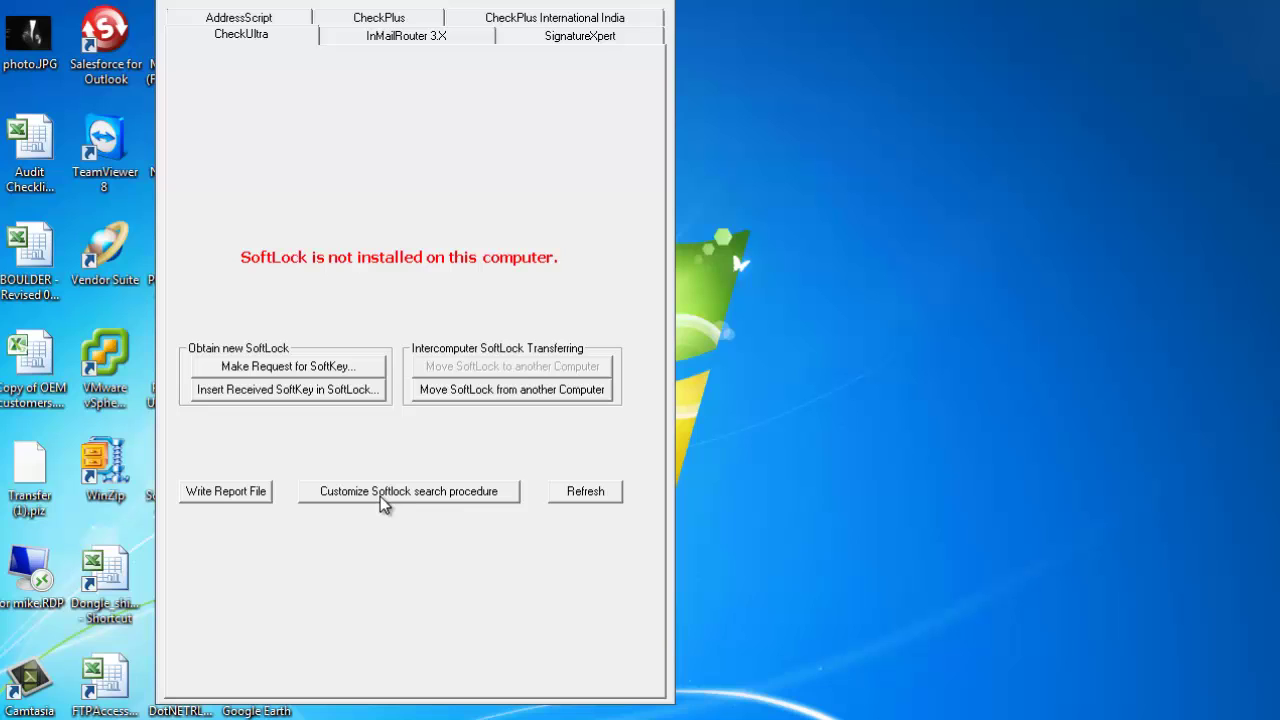
Customize the Softlock search to stop at the first workable Softlock and go through Computers from list in the network search.
left_click(437, 497)
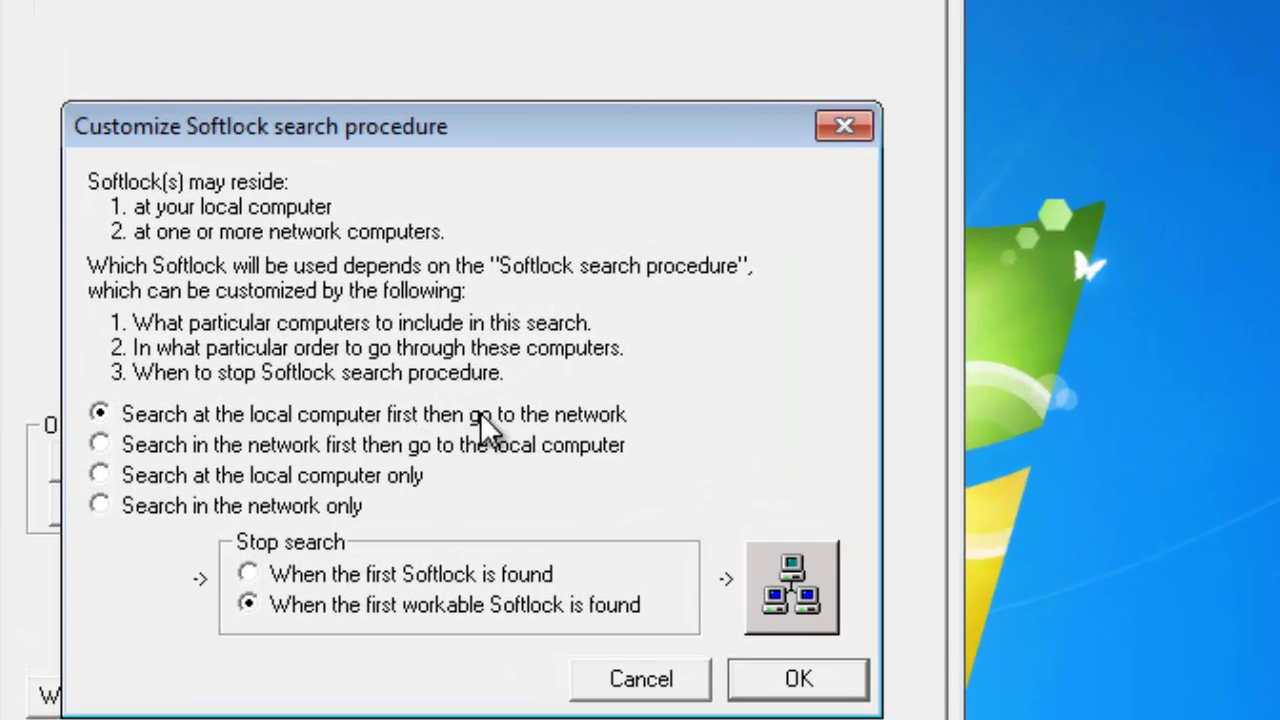
left_click(247, 604)
left_click(797, 590)
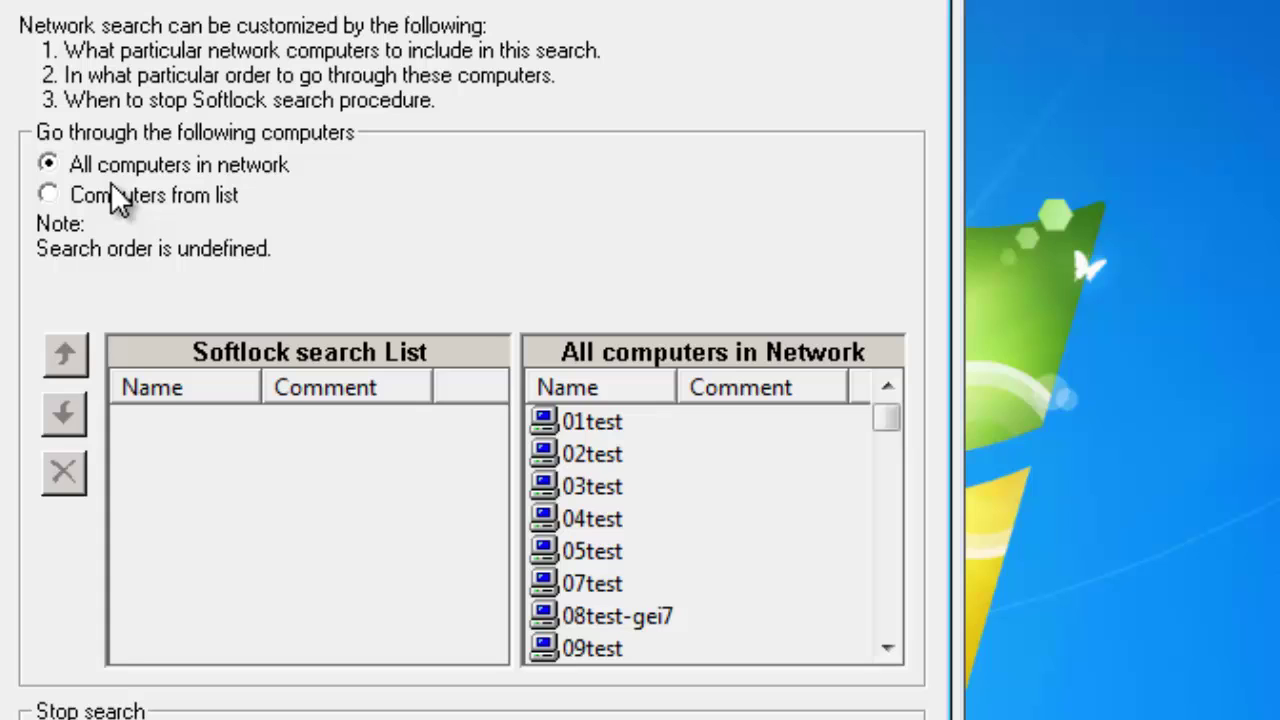
left_click(49, 195)
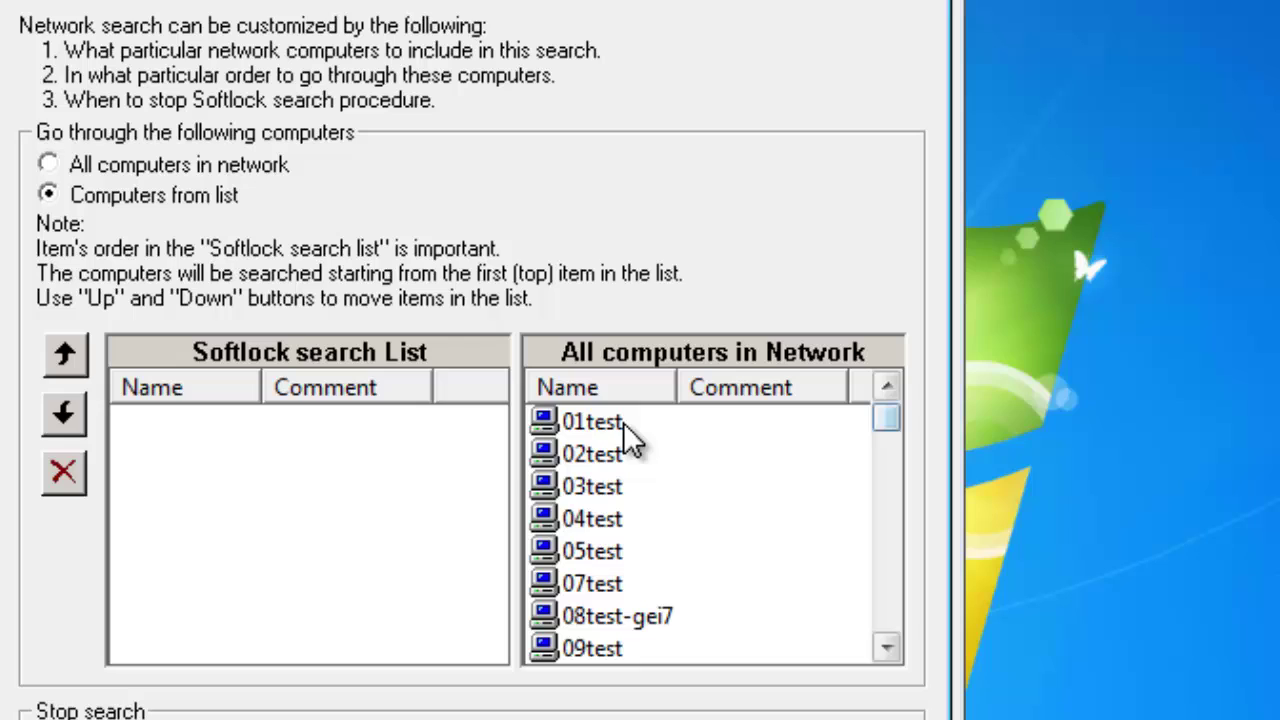
Add computer 01test to the Softlock search list and rename the entry 162,92,12.
left_click_drag(593, 426, 168, 508)
right_click(187, 440)
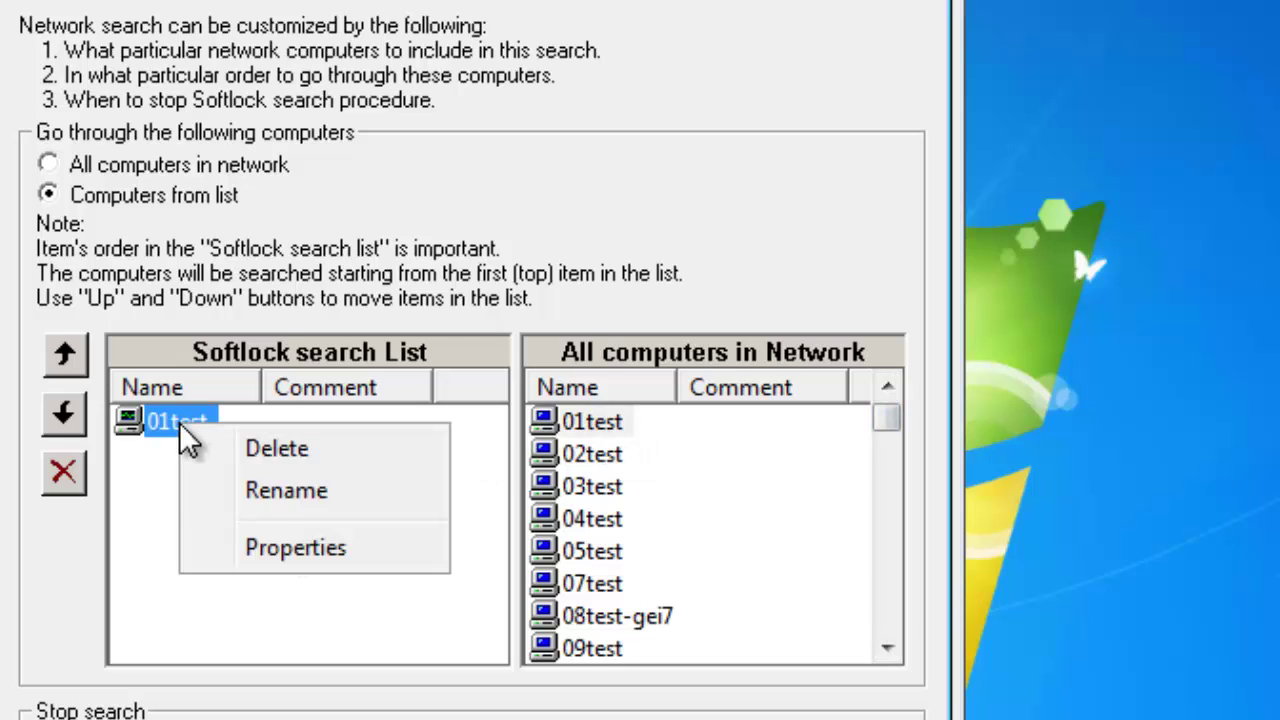
left_click(289, 490)
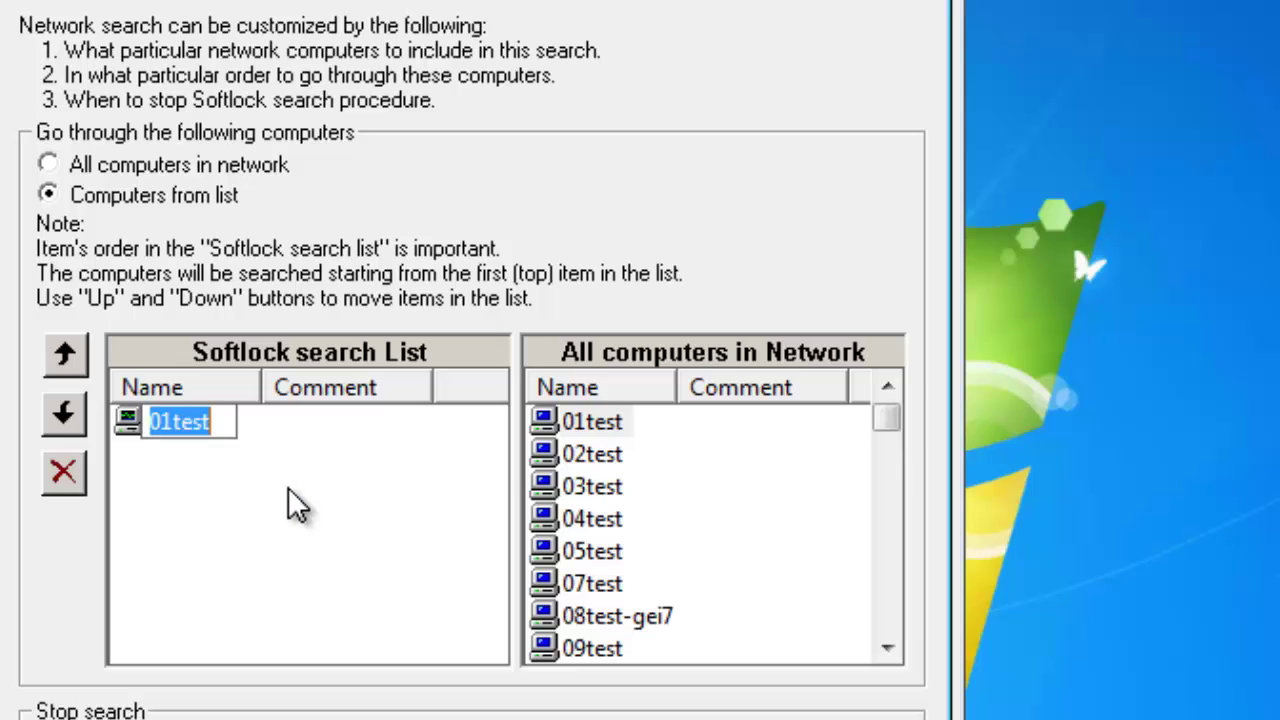
type("162,")
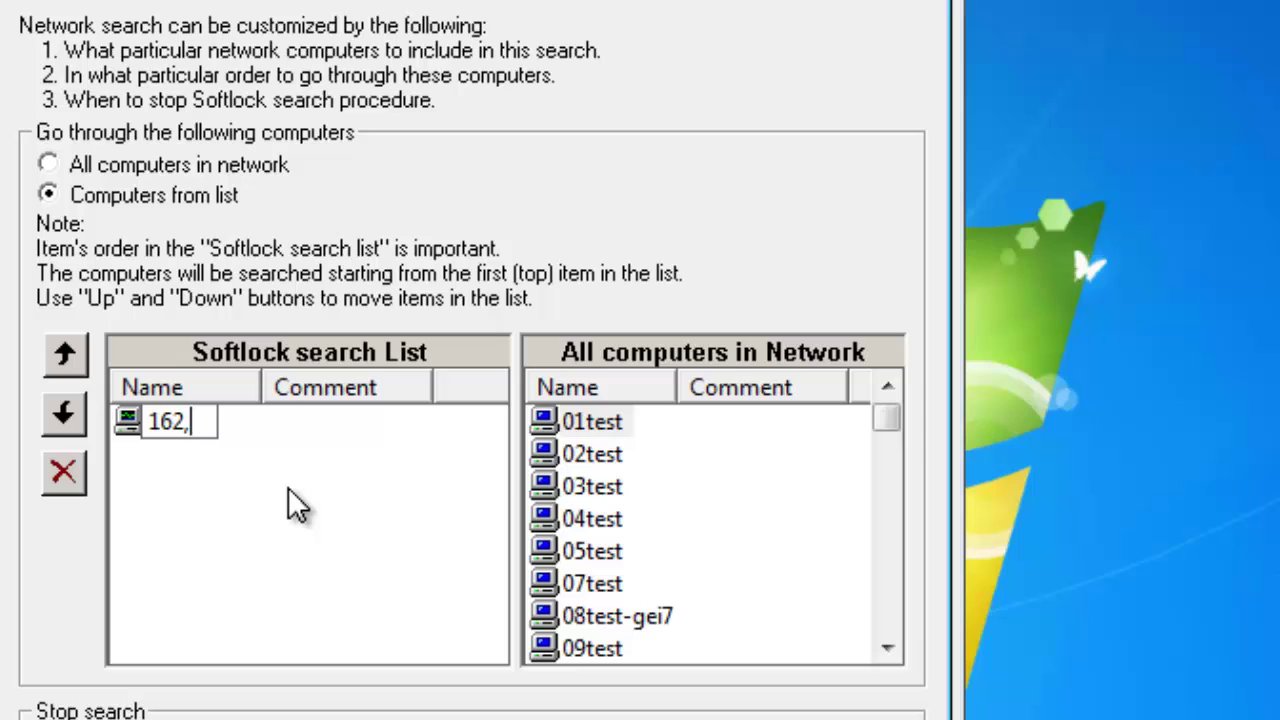
type("92,")
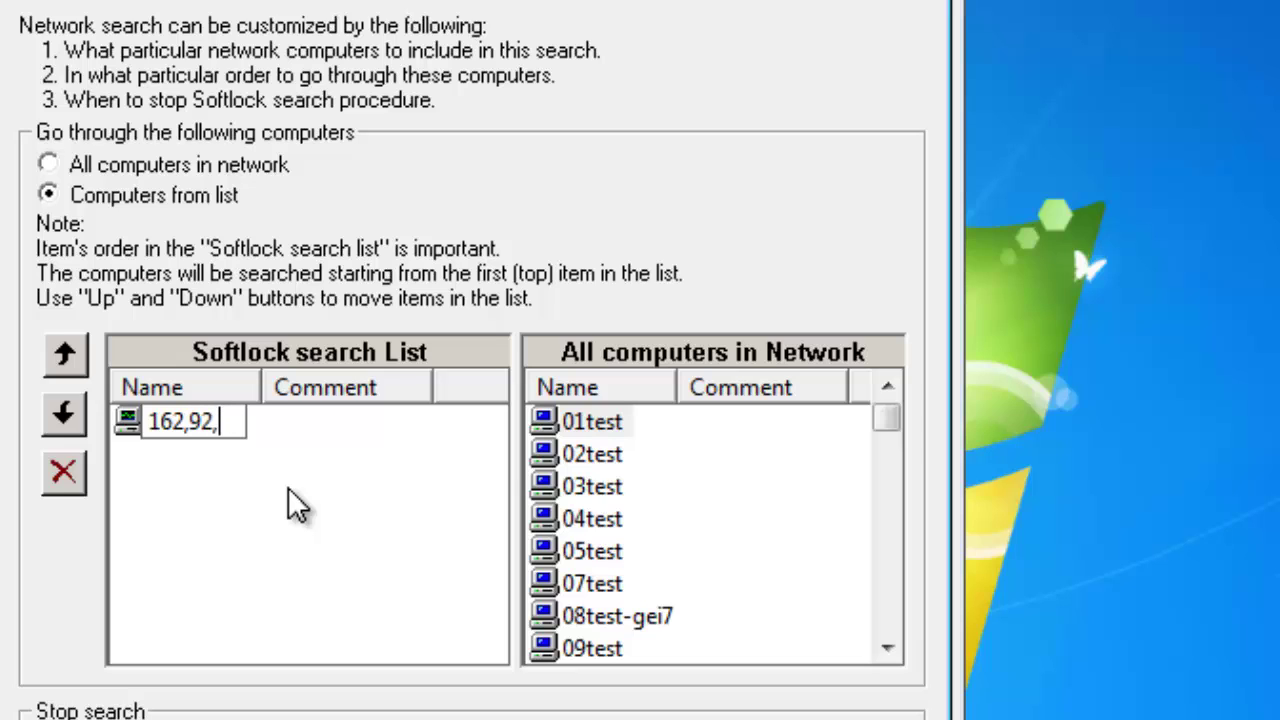
type("12")
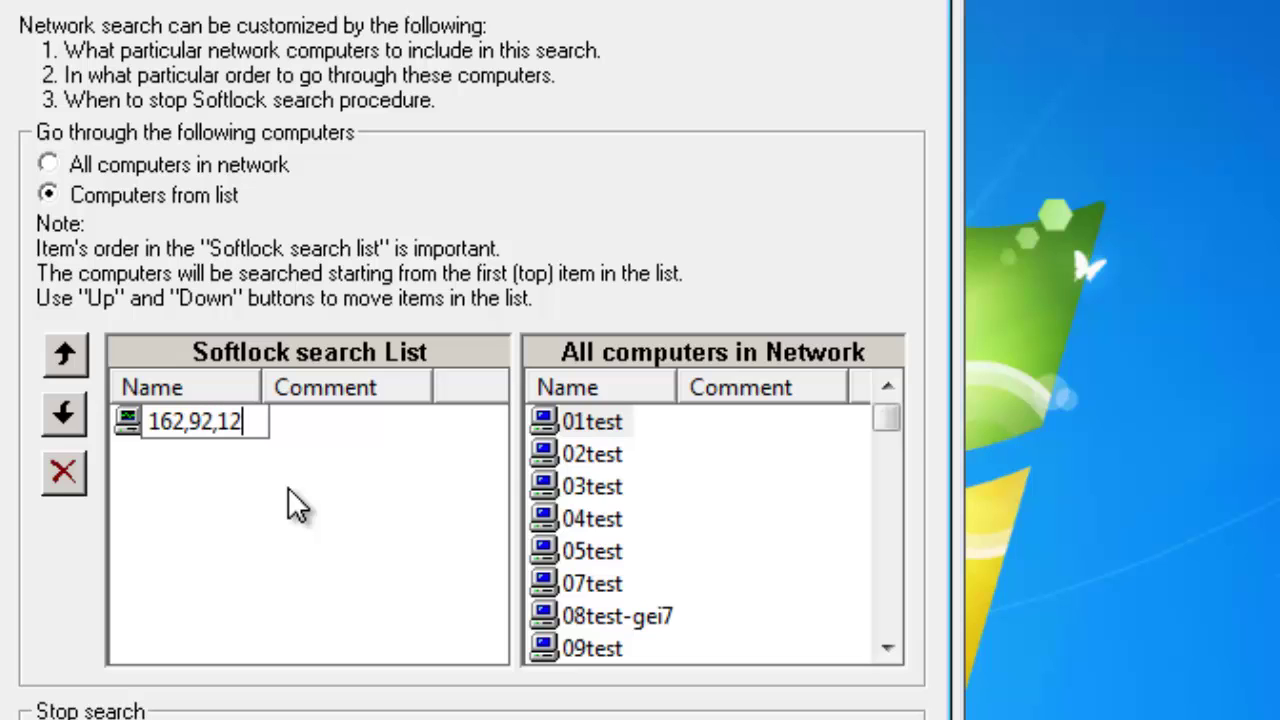
left_click(288, 487)
Delete the renamed computer entry from the Softlock search list.
right_click(155, 430)
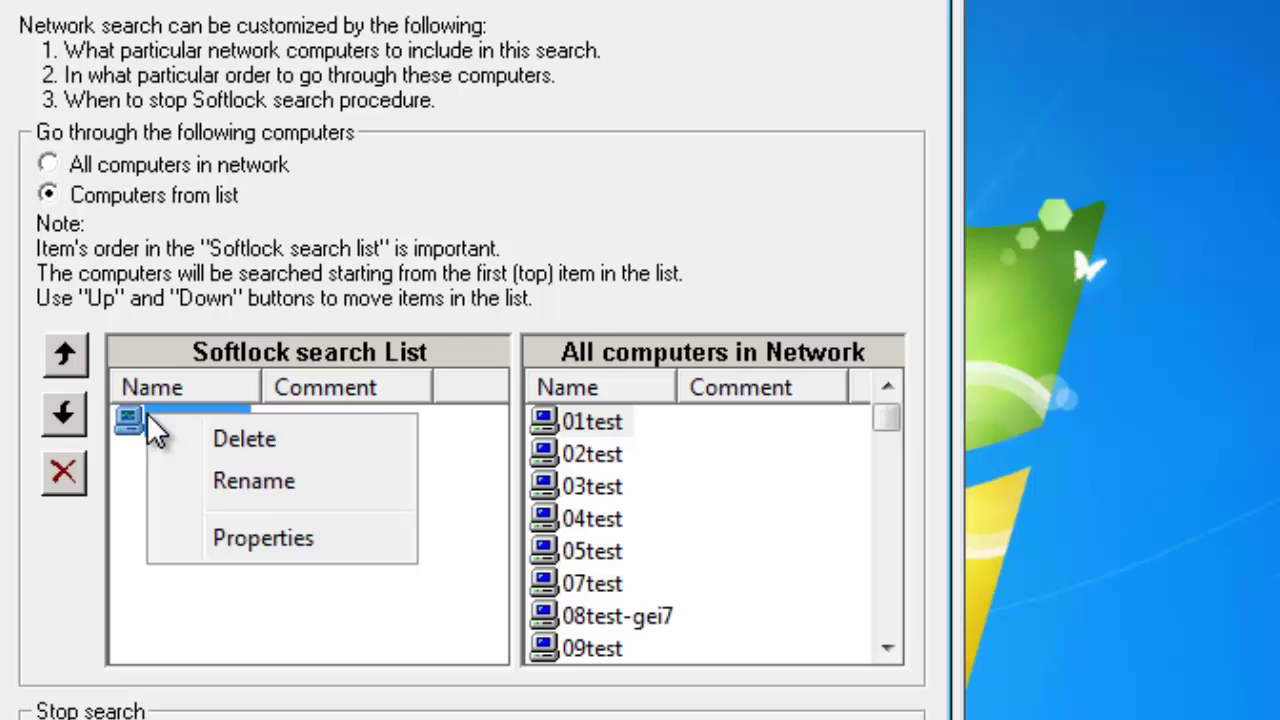
left_click(240, 440)
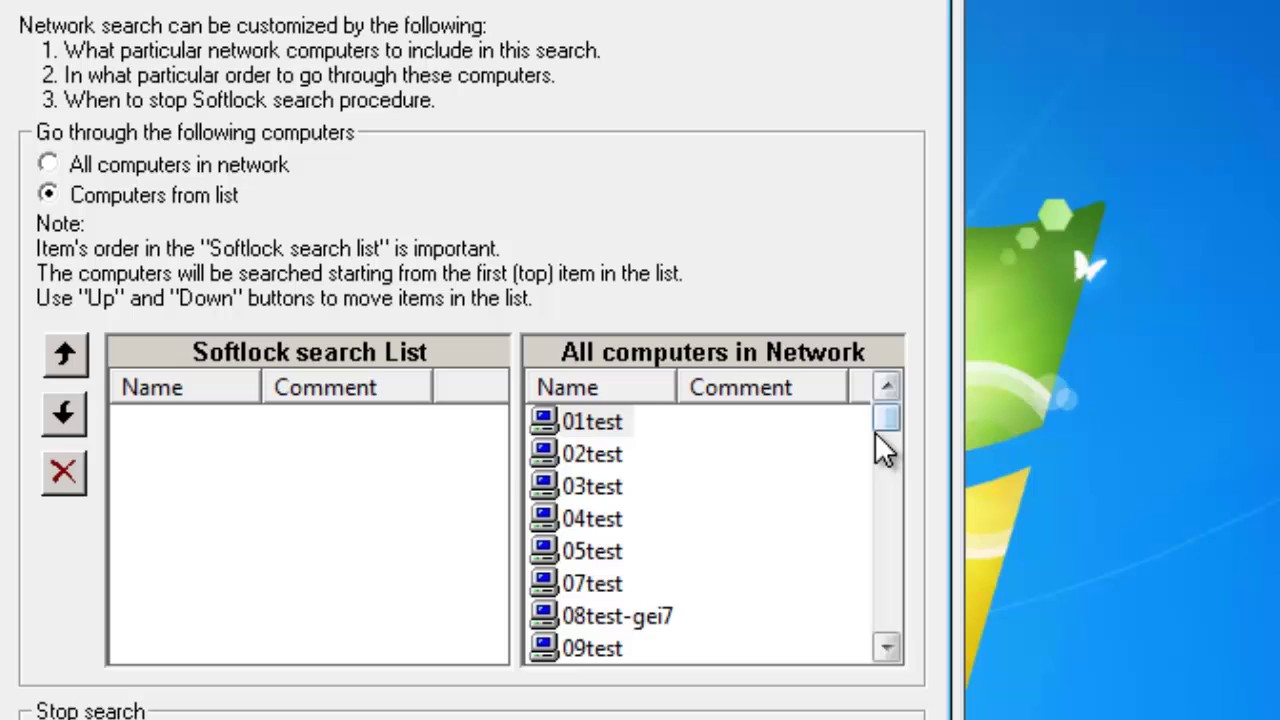
Add techsupport-pc to the Softlock search list, checking its connection properties before saving the search settings.
left_click_drag(880, 422, 886, 597)
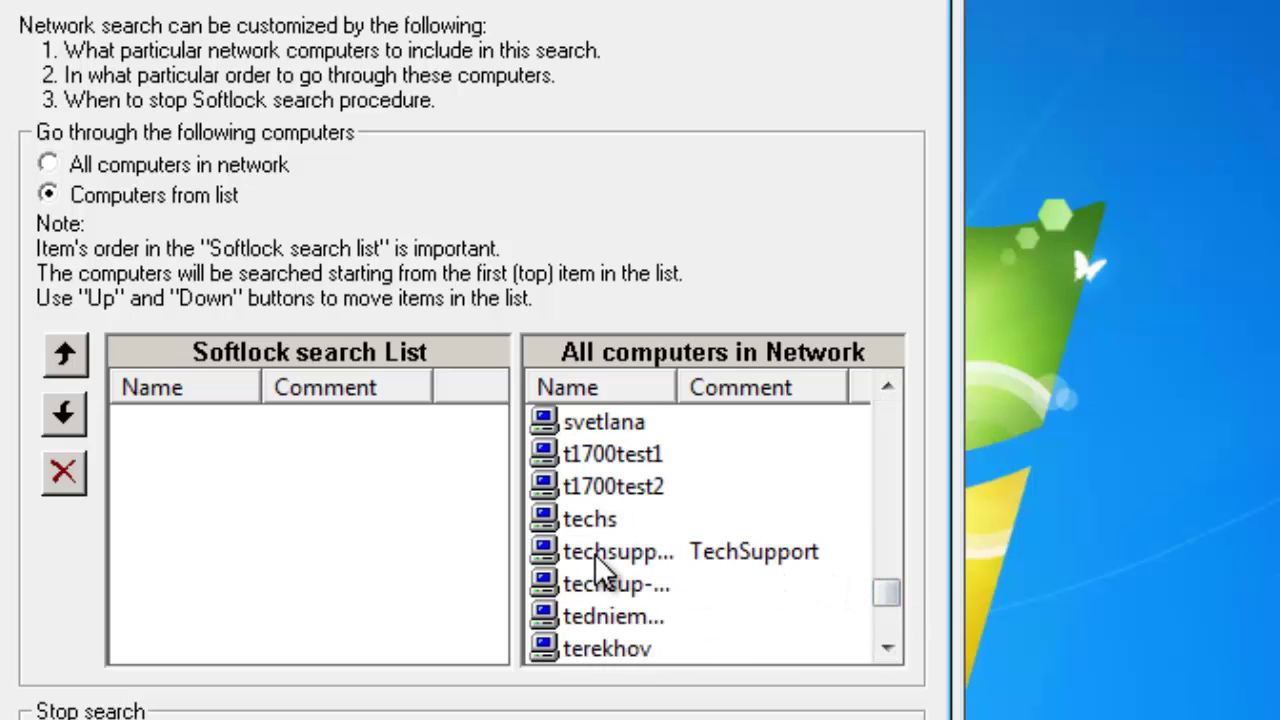
left_click_drag(597, 560, 170, 558)
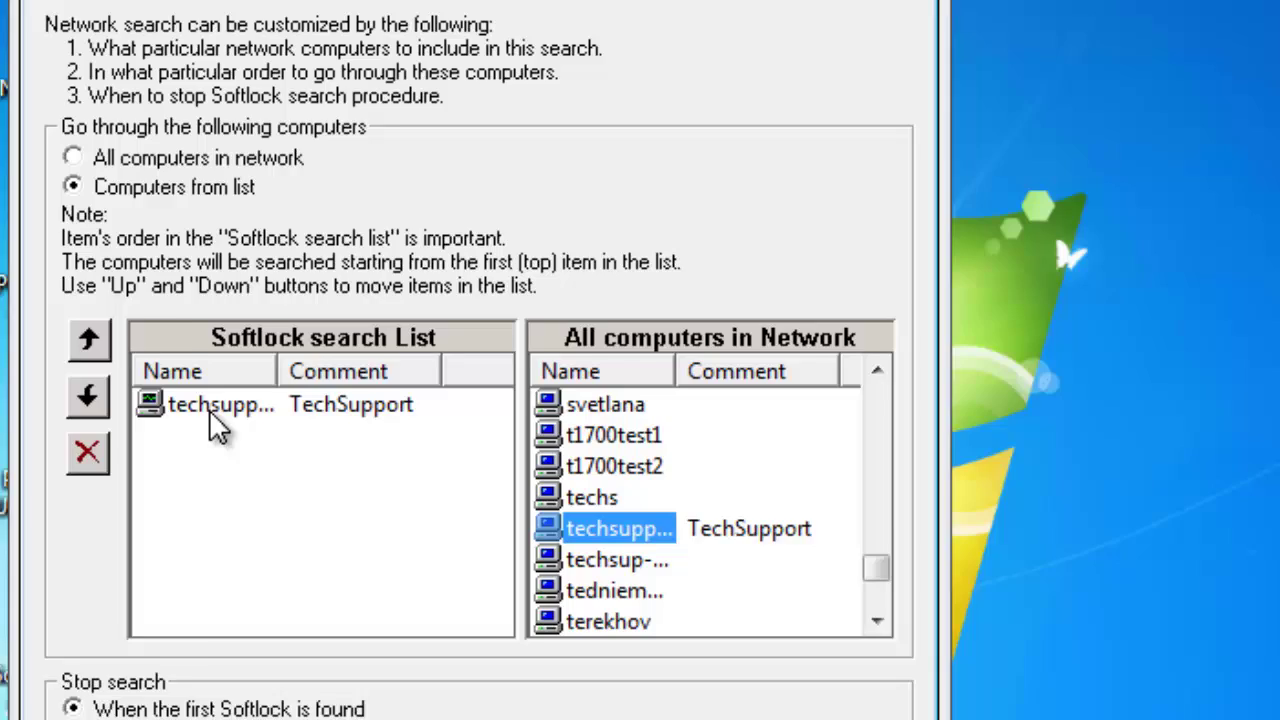
right_click(195, 425)
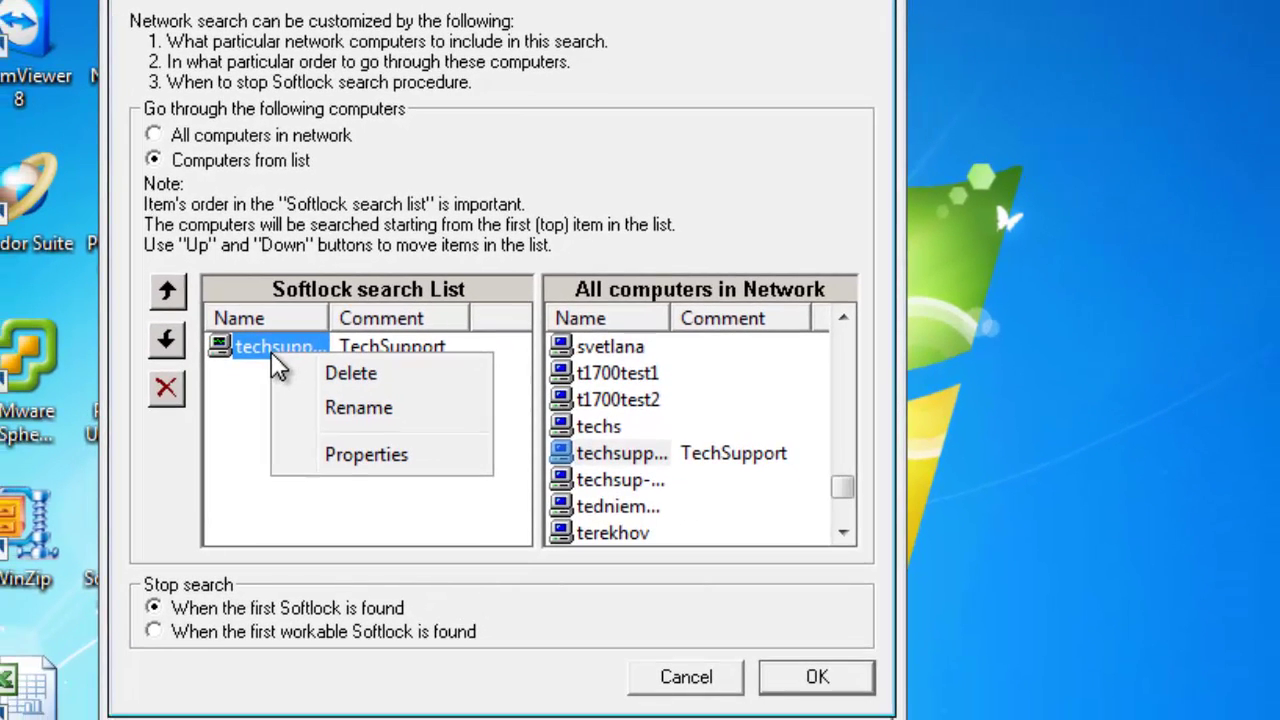
left_click(337, 458)
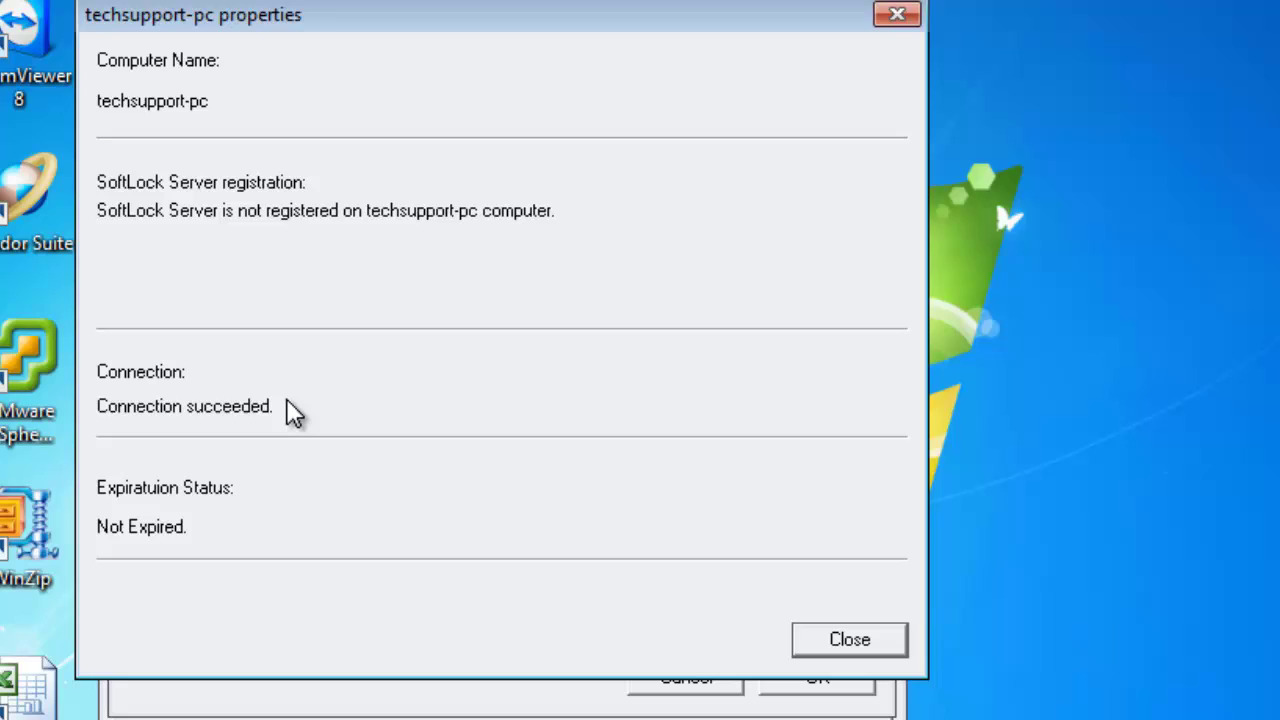
left_click(832, 640)
left_click(850, 641)
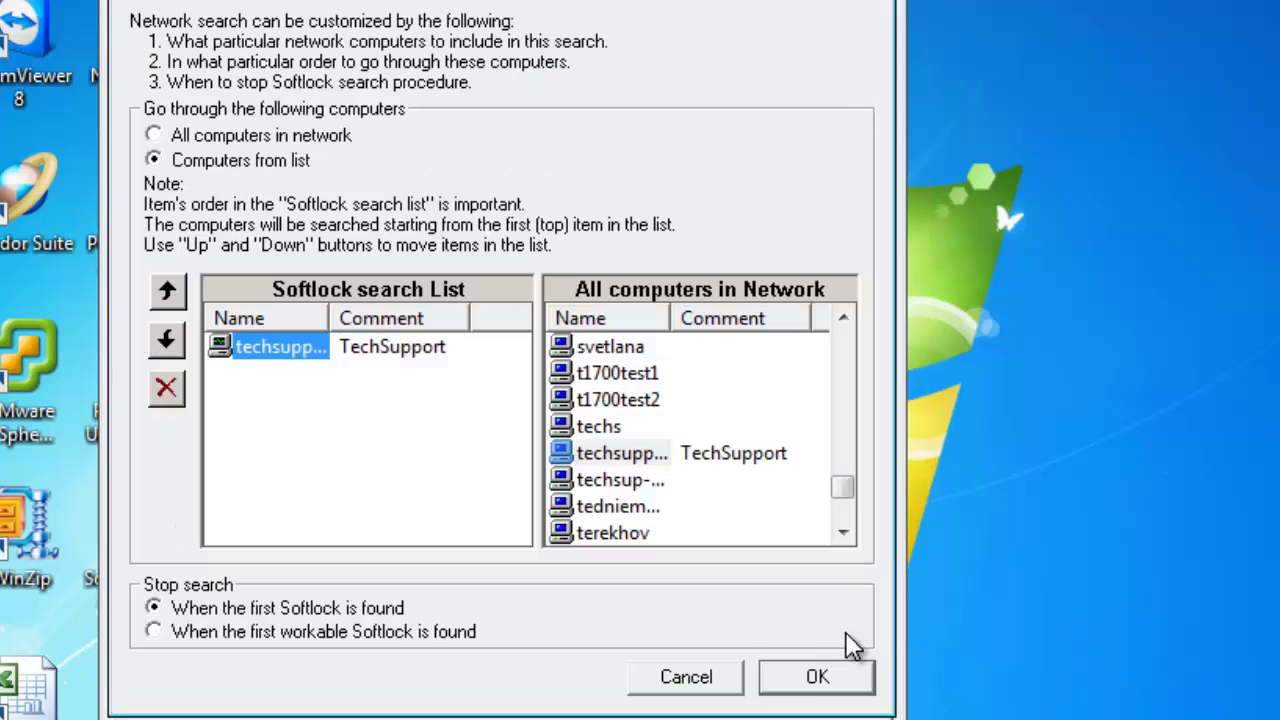
left_click(810, 680)
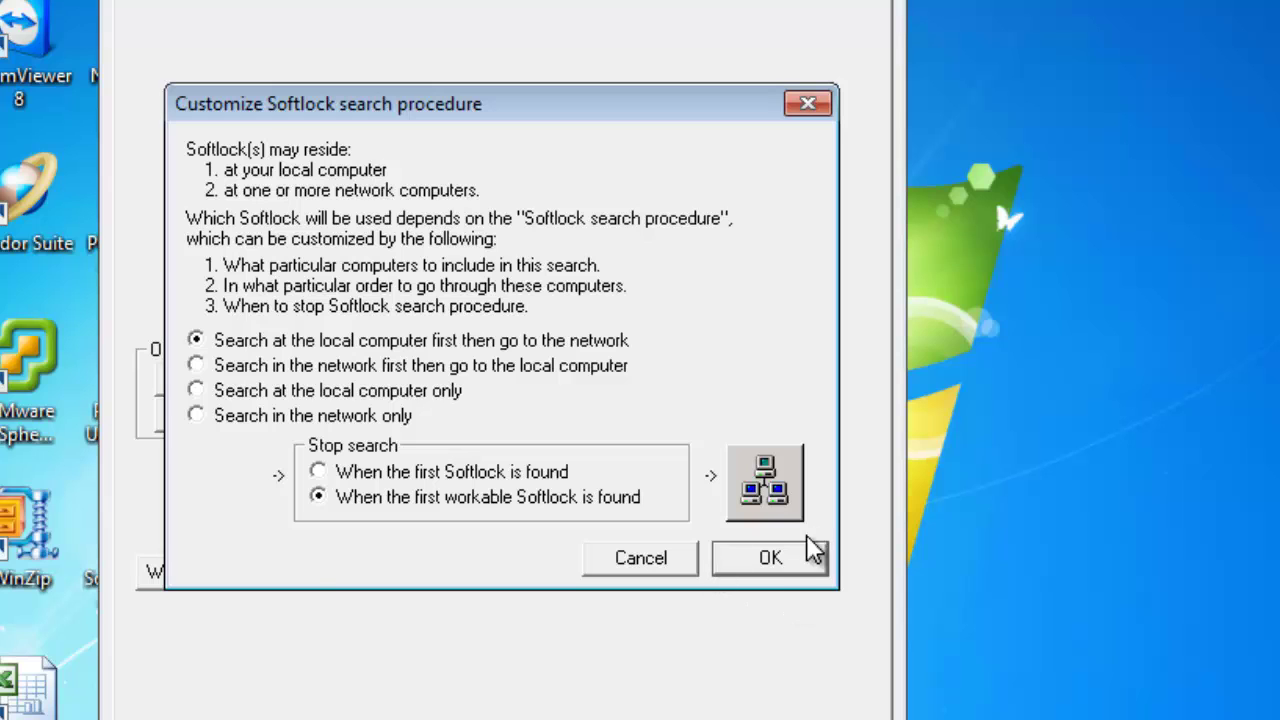
left_click(790, 558)
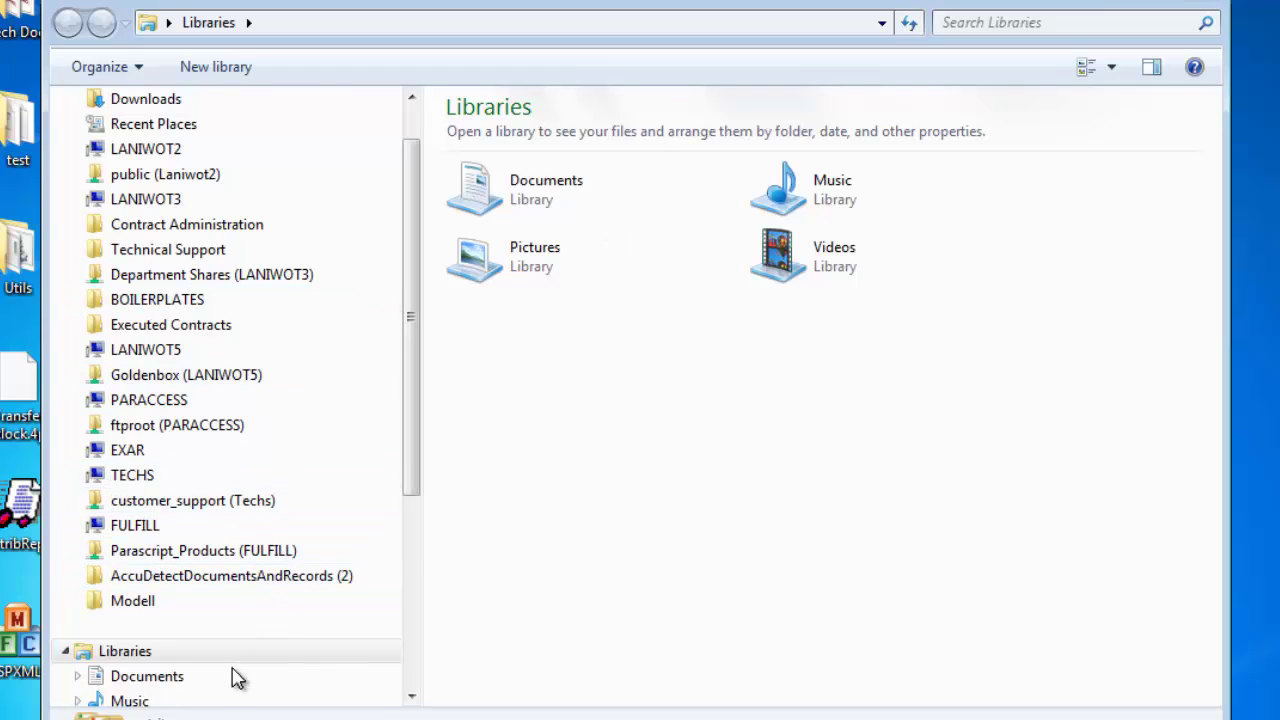
In Windows Explorer, open the qq folder under C:\Program Files (x86)\Parascript\CheckUltra1x\Test.
left_click_drag(417, 415, 380, 523)
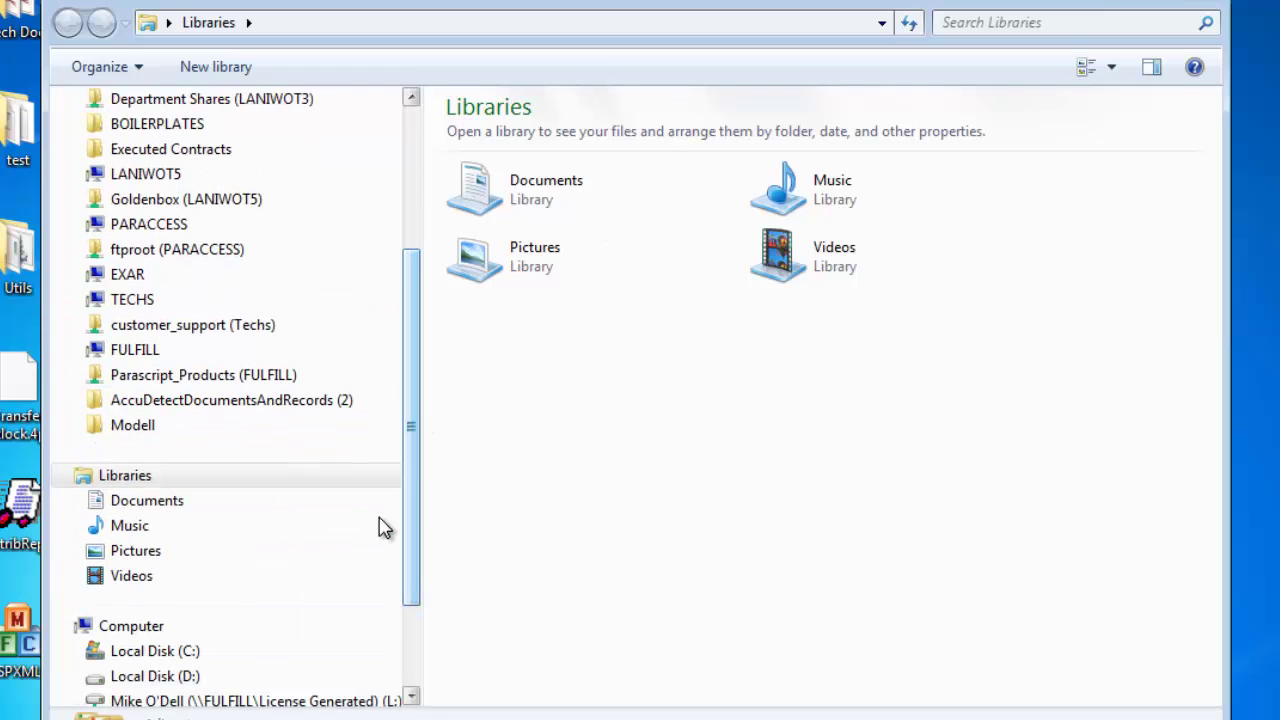
left_click(172, 652)
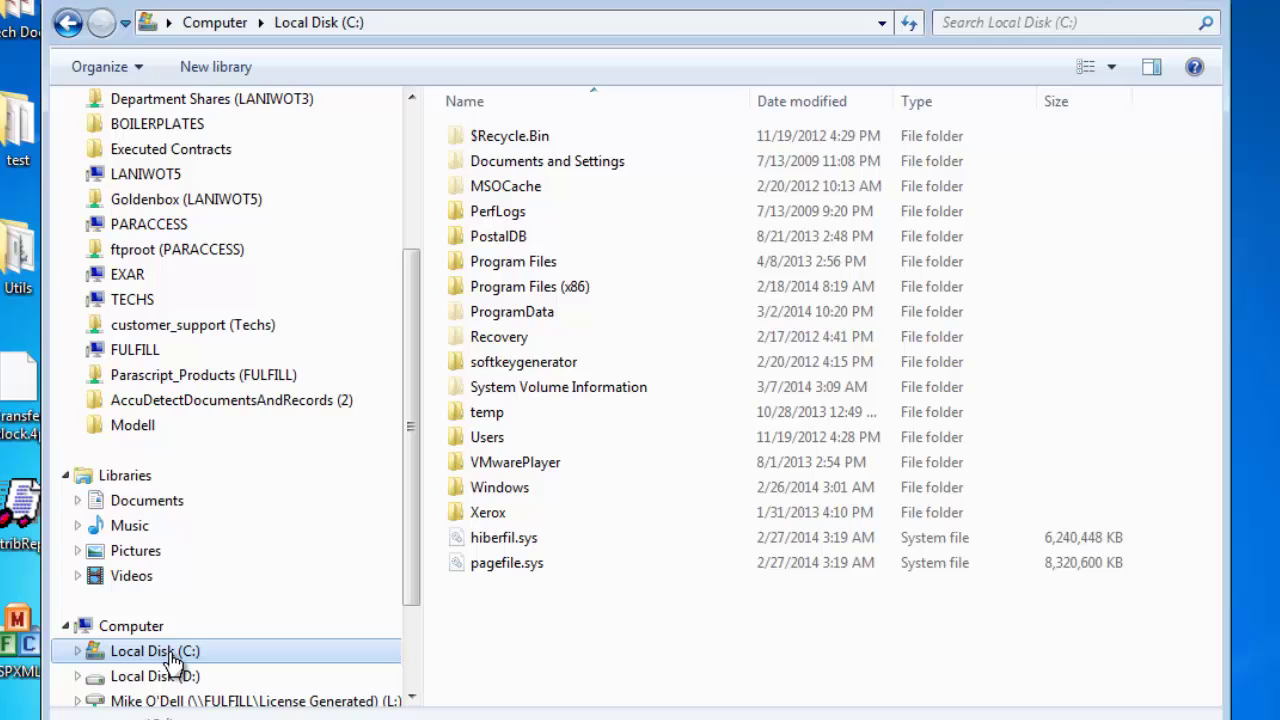
double_click(540, 292)
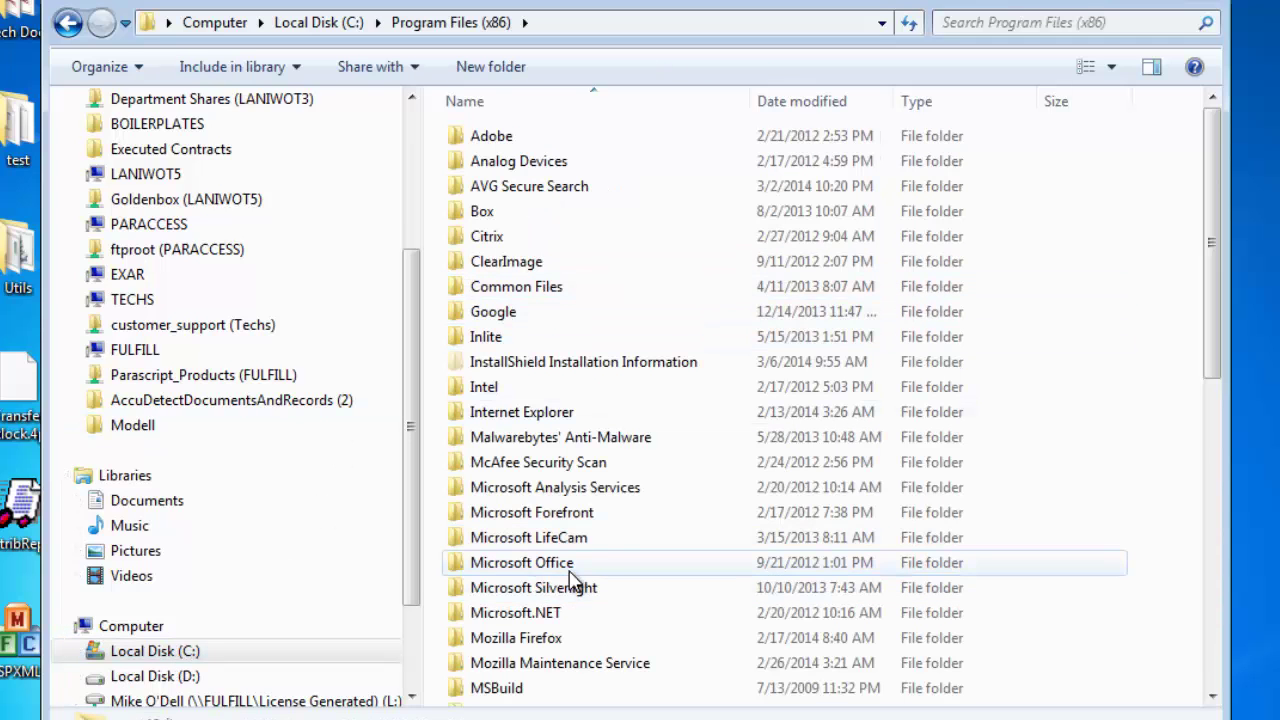
scroll(586, 571, "down", 2)
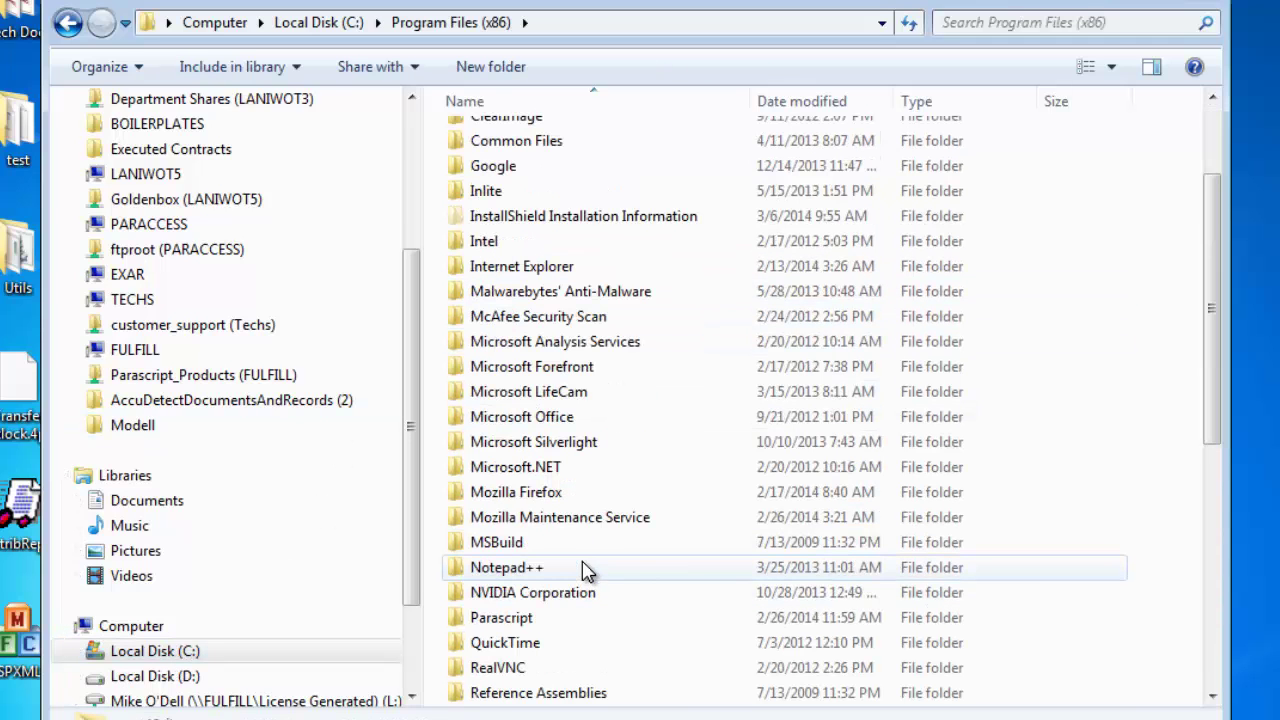
double_click(508, 620)
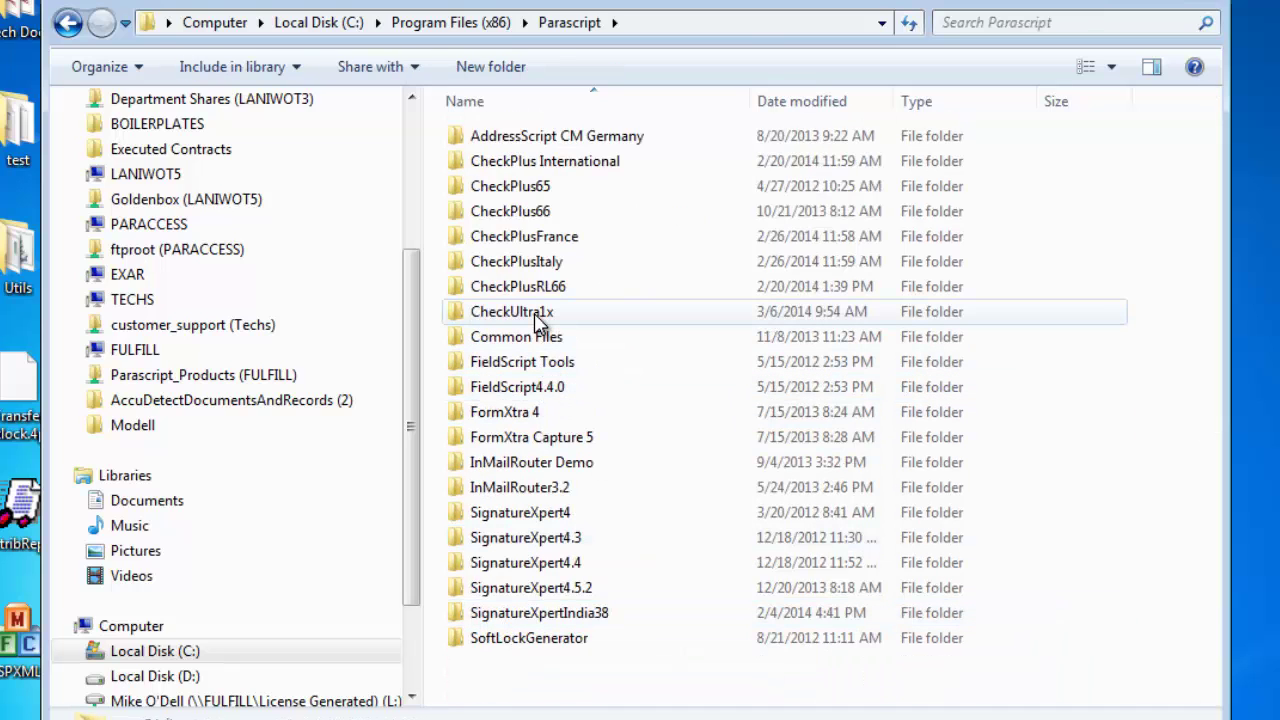
double_click(538, 318)
left_click(478, 290)
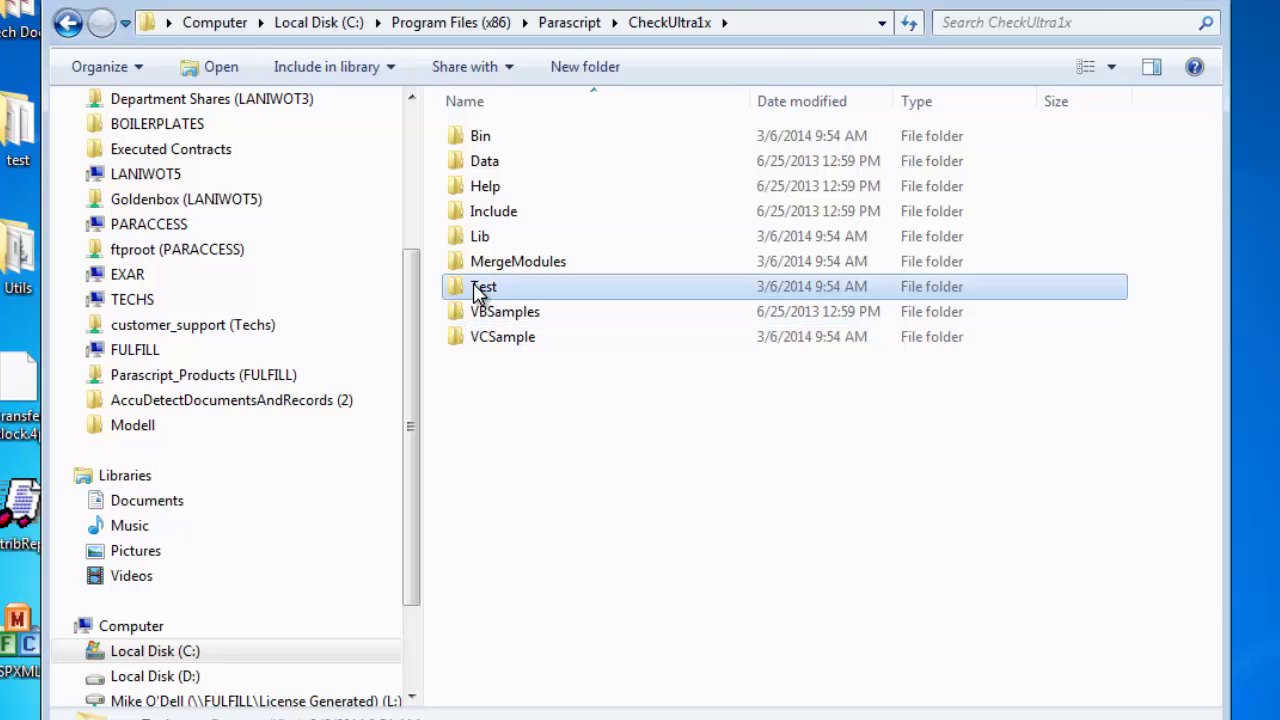
double_click(478, 290)
left_click(487, 145)
right_click(487, 145)
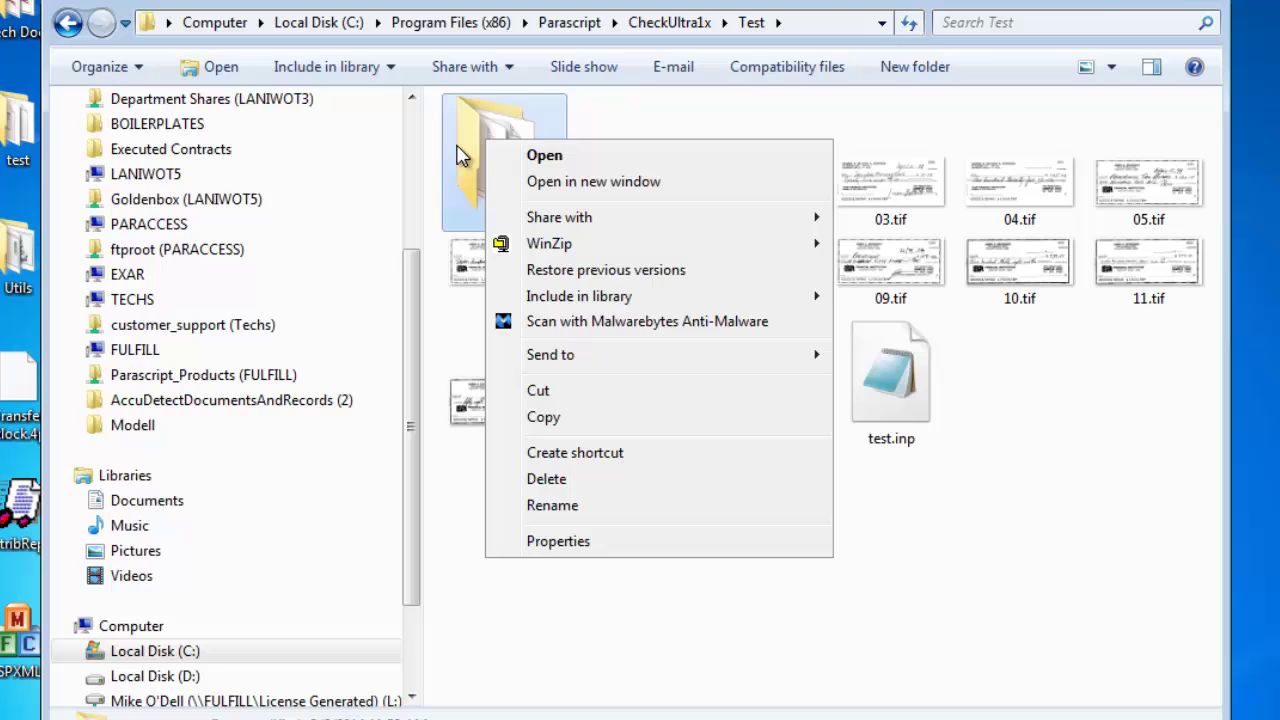
left_click(489, 150)
Delete all report text files in the qq folder, from _amount_report.txt through _time.txt.
left_click(487, 140)
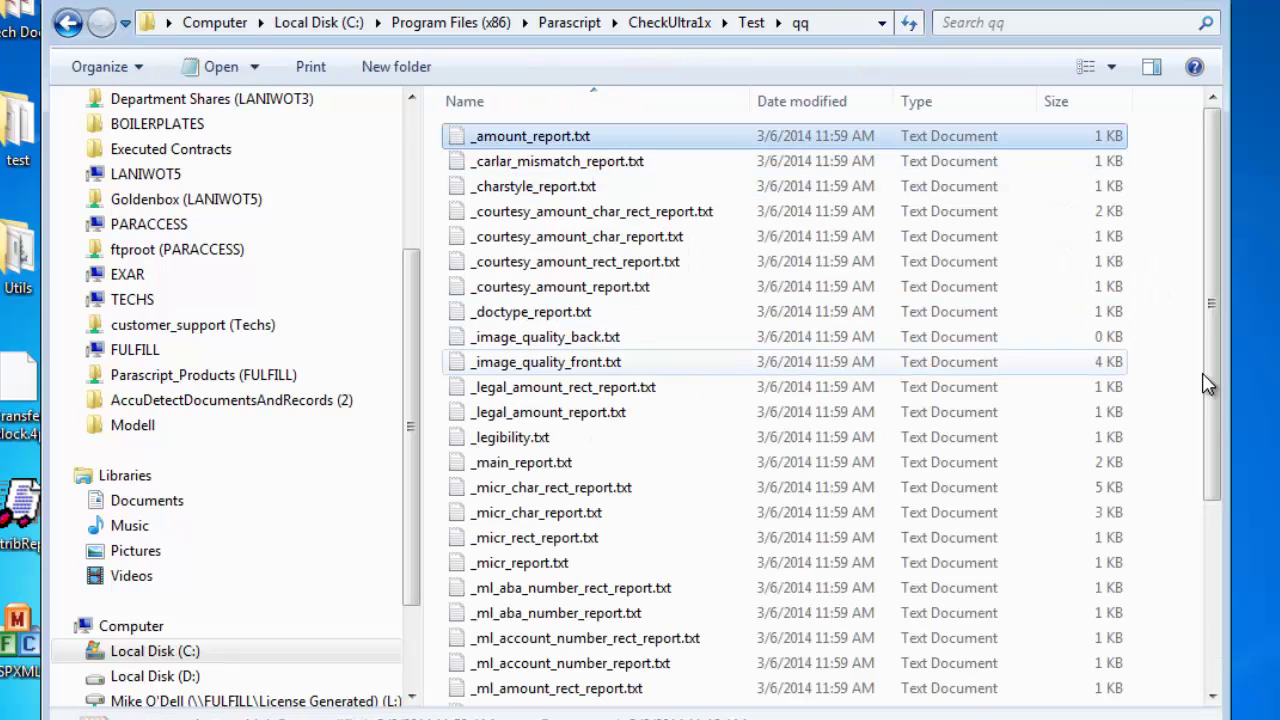
left_click(1210, 532)
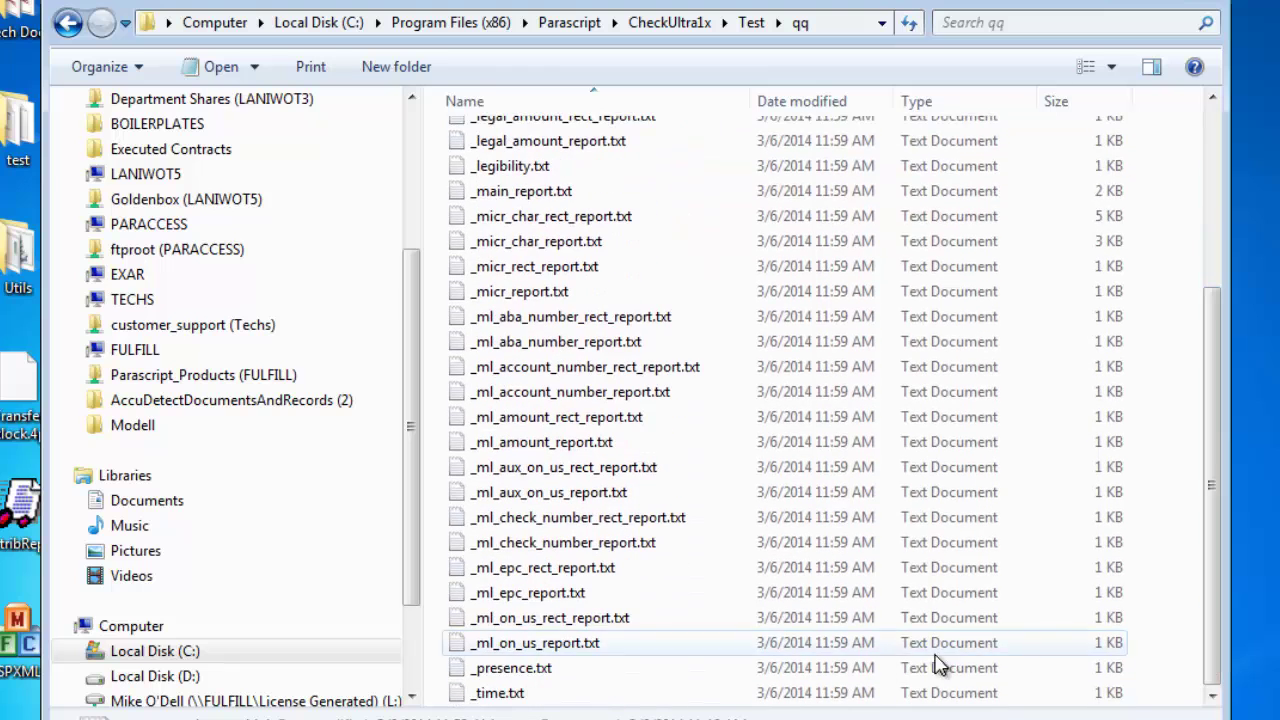
left_click(503, 700, "shift")
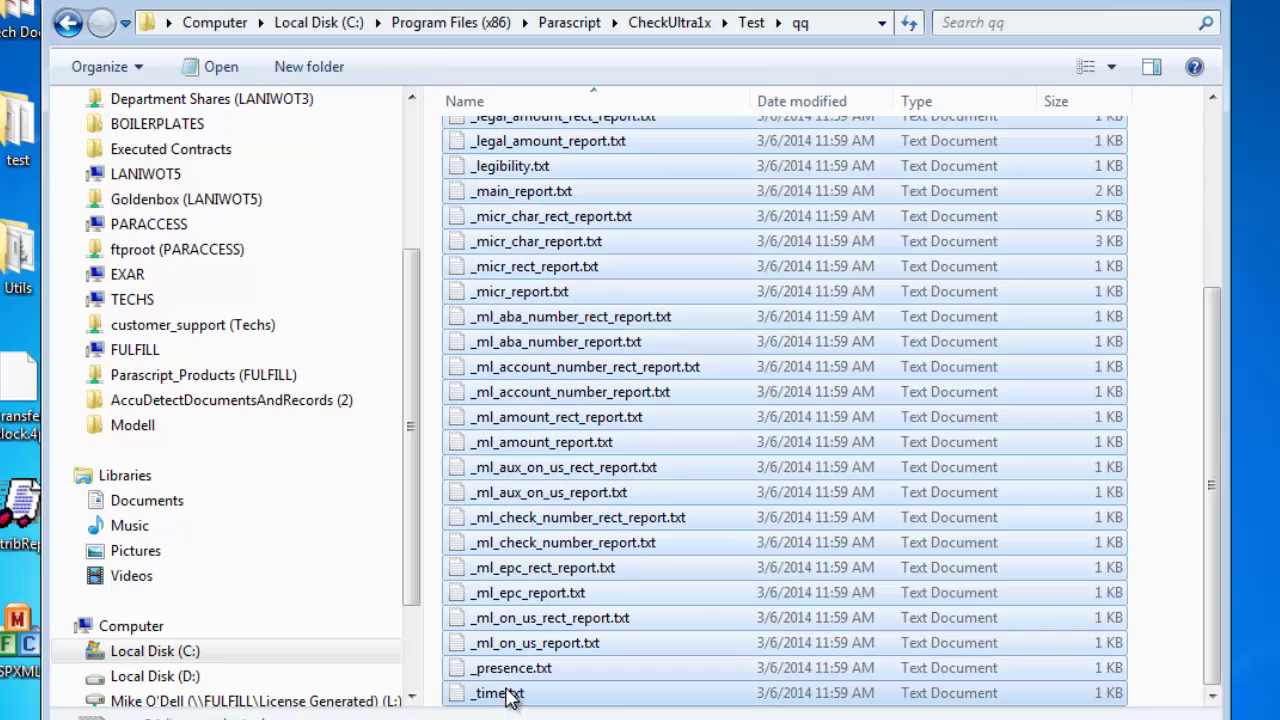
right_click(505, 698)
left_click(566, 606)
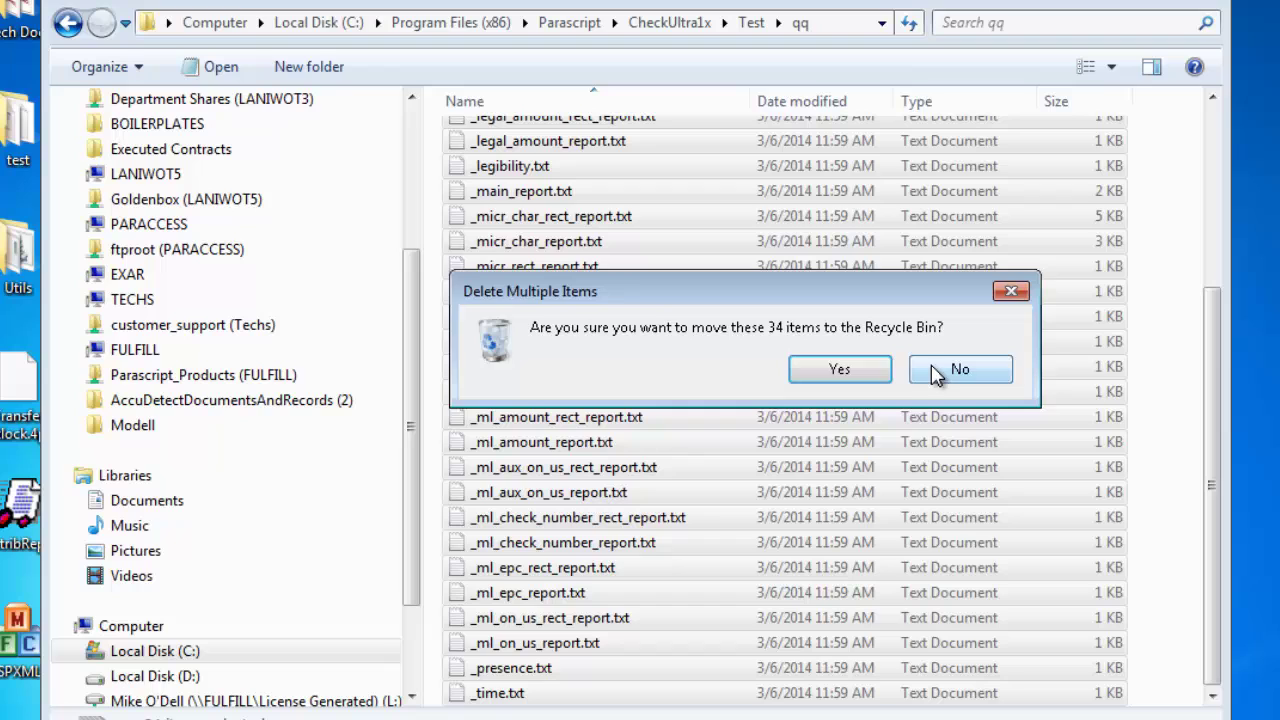
left_click(848, 370)
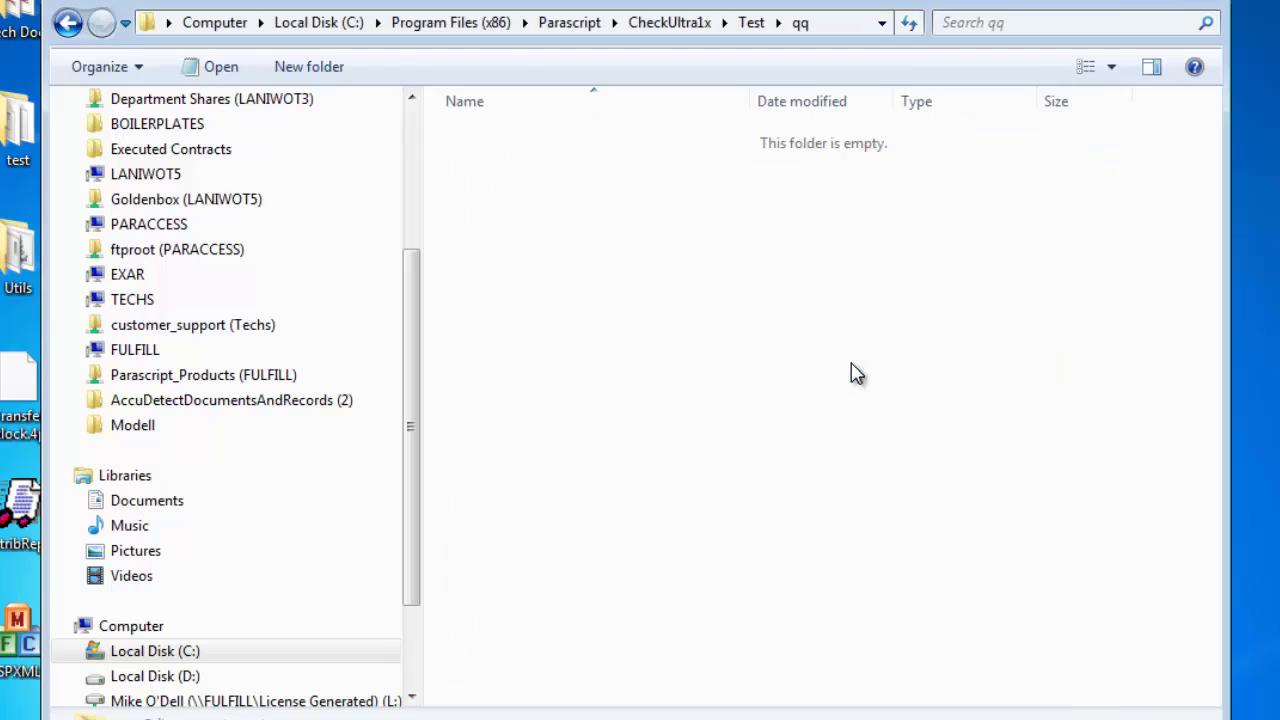
Run run.bat from the Test folder and check the qq folder for newly generated reports.
left_click(752, 22)
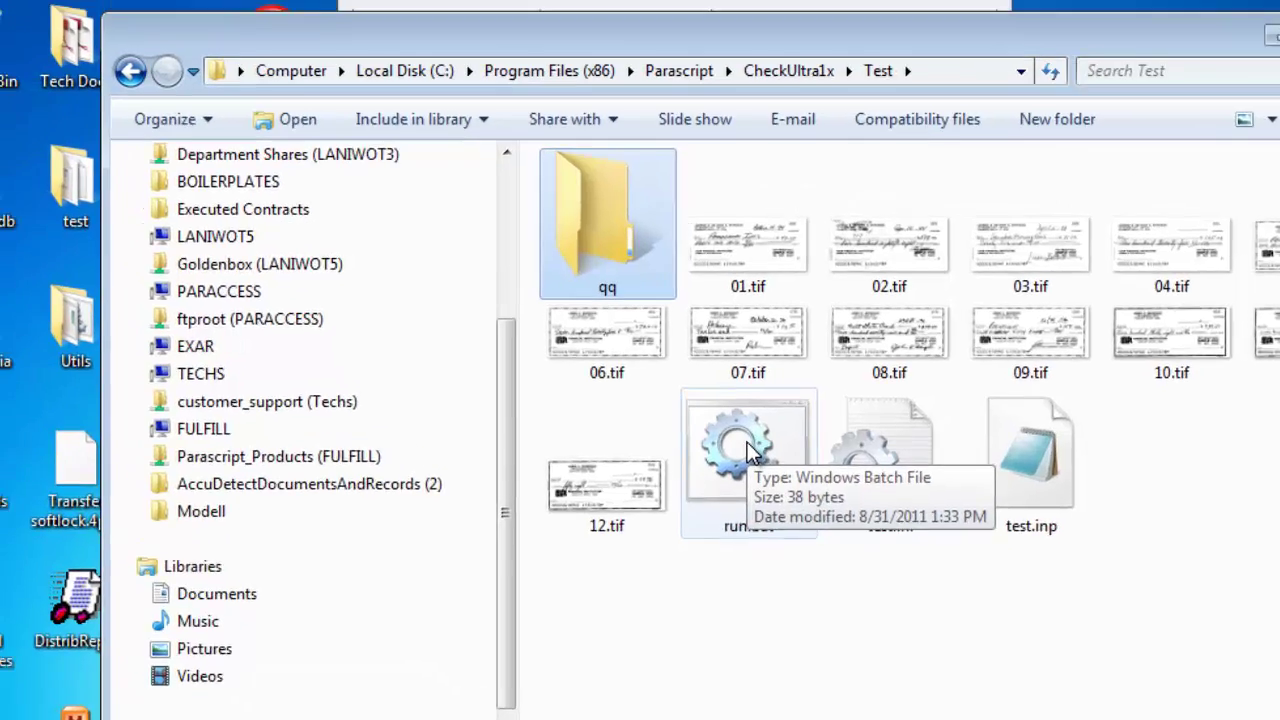
double_click(632, 370)
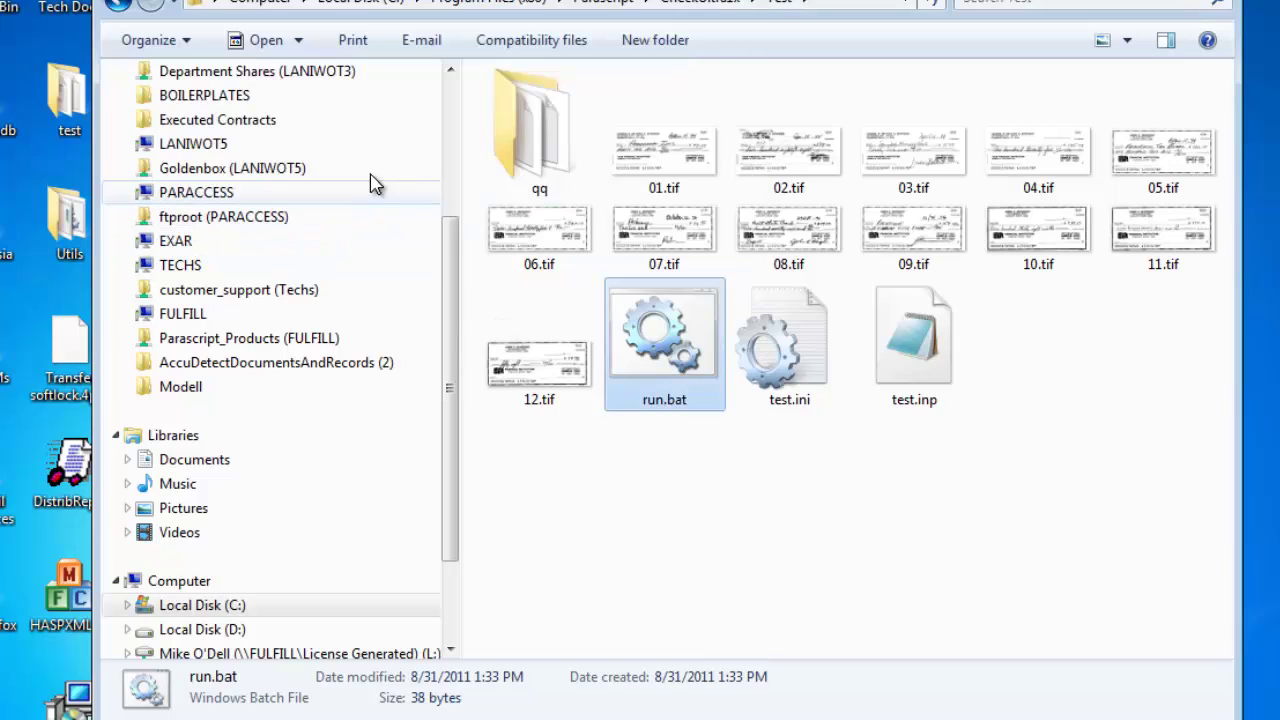
double_click(518, 132)
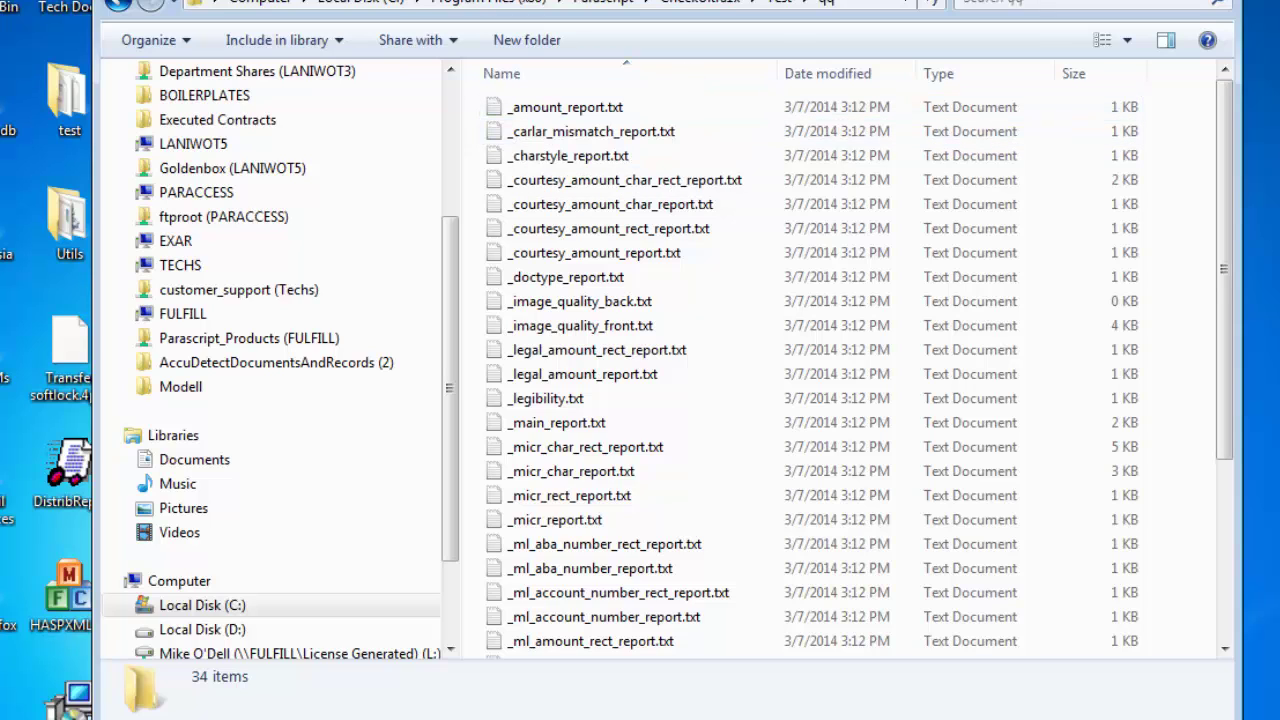
key("alt+F4")
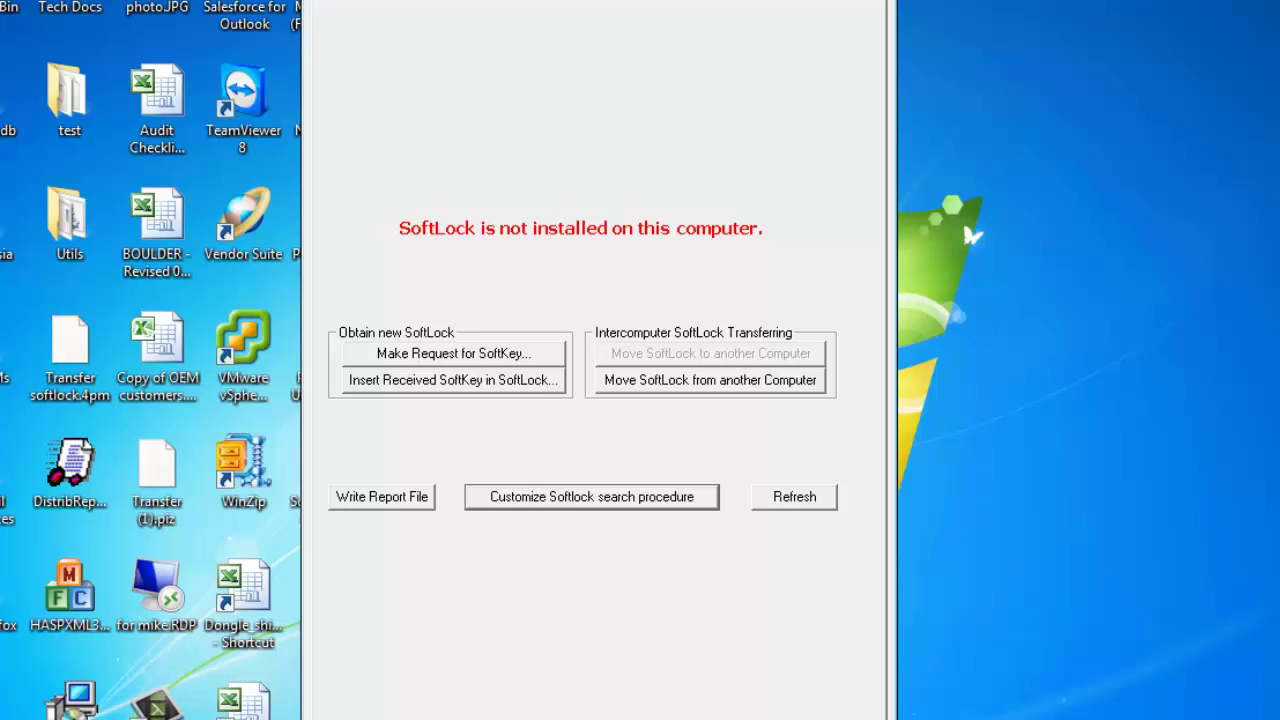